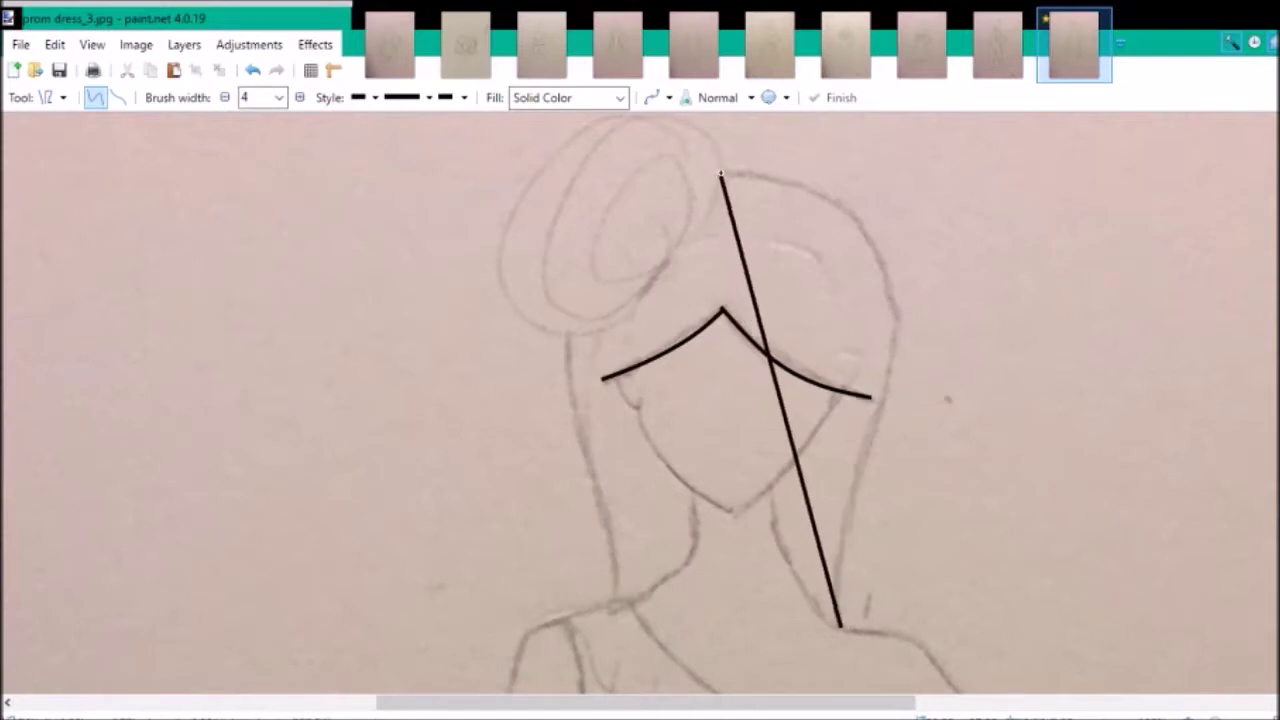
- Shape the outer hair curve from the bun to the right shoulder and trace the left hair edge down to the shoulder
{"action": "mouse_move", "coordinate": [820, 480]}
{"action": "left_mouse_down"}
{"action": "mouse_move", "coordinate": [800, 480]}
{"action": "mouse_move", "coordinate": [856, 513]}
{"action": "left_mouse_up"}
{"action": "left_click_drag", "start_coordinate": [878, 275], "coordinate": [886, 255]}
{"action": "left_click_drag", "start_coordinate": [617, 600], "coordinate": [567, 337]}
{"action": "mouse_move", "coordinate": [590, 468]}
{"action": "left_mouse_down"}
{"action": "mouse_move", "coordinate": [586, 429]}
{"action": "mouse_move", "coordinate": [577, 435]}
{"action": "left_mouse_up"}
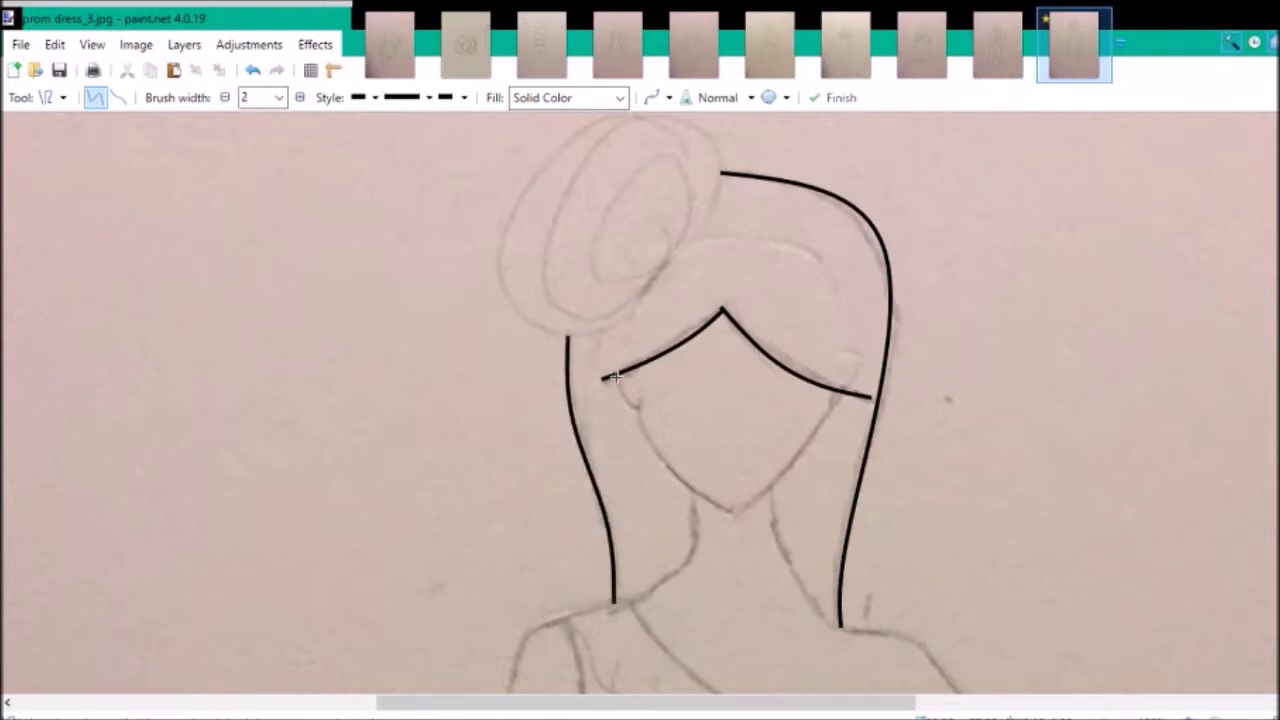
- Trace both sides of the jaw down to the chin and the small ear with curves at brush width 2
{"action": "left_click_drag", "start_coordinate": [810, 437], "coordinate": [782, 480]}
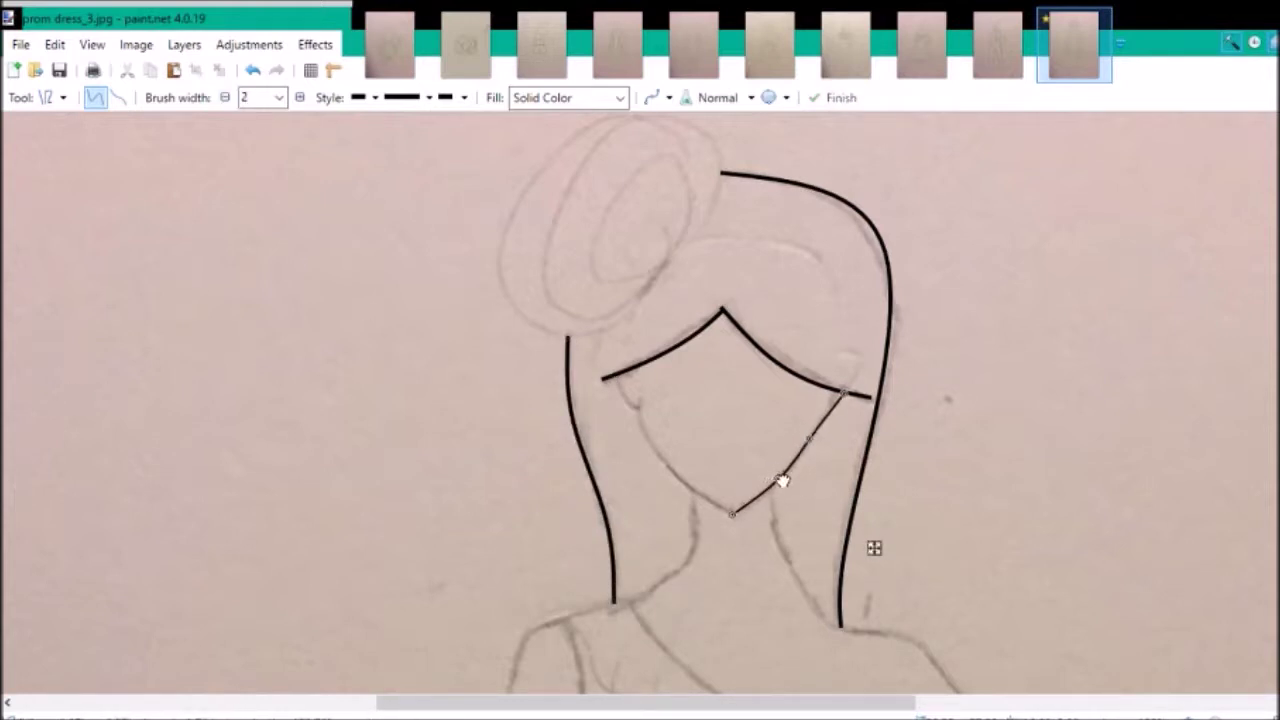
{"action": "left_click_drag", "start_coordinate": [688, 460], "coordinate": [654, 451]}
{"action": "left_click_drag", "start_coordinate": [700, 490], "coordinate": [717, 500]}
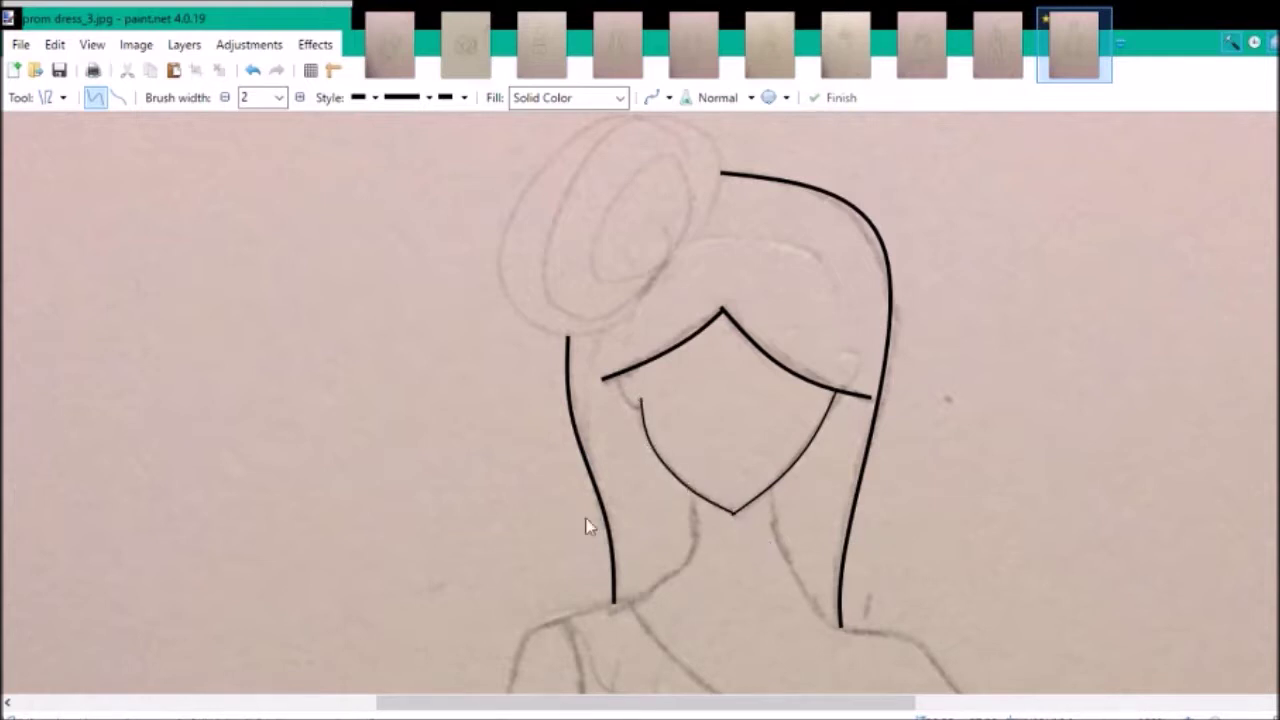
{"action": "scroll", "coordinate": [586, 528], "scroll_direction": "up", "scroll_amount": 2}
{"action": "scroll", "coordinate": [689, 540], "scroll_direction": "right", "scroll_amount": 3}
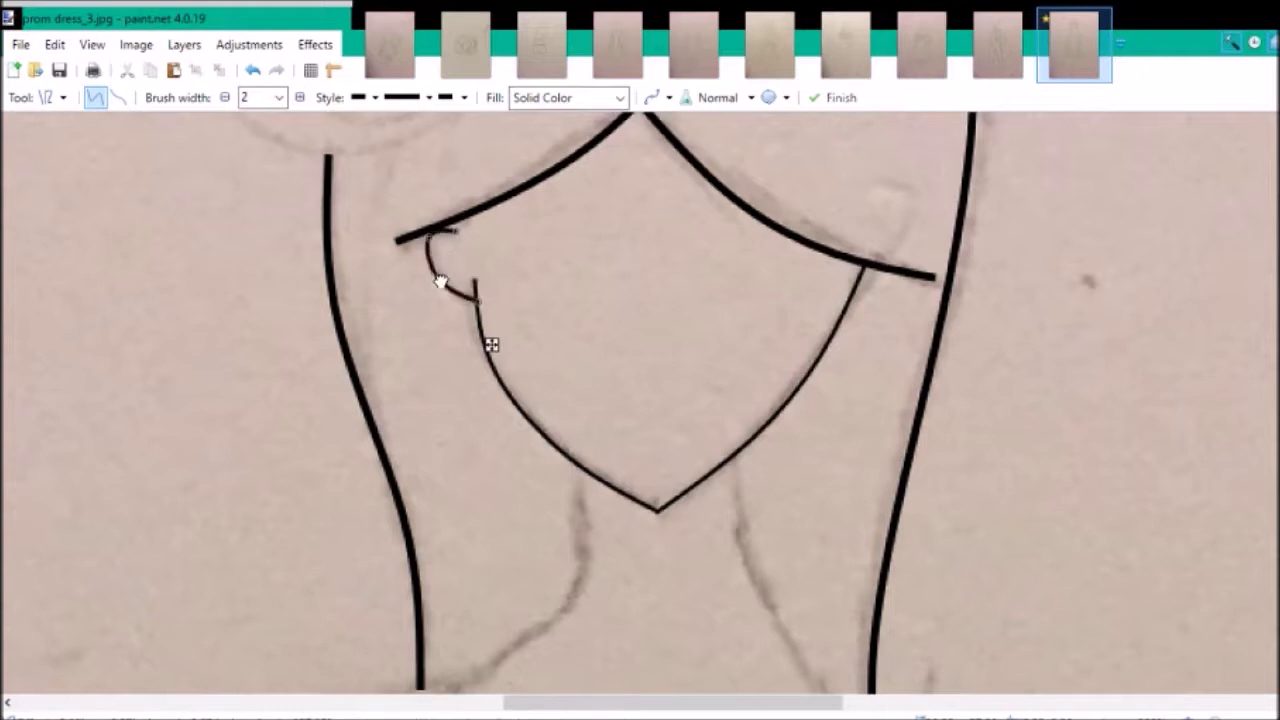
{"action": "key", "text": "Return"}
- Trace the neck, shoulder and upper arm on the left side of the figure, bending the curves to follow the sketch
{"action": "scroll", "coordinate": [1007, 491], "scroll_direction": "down", "scroll_amount": 2}
{"action": "scroll", "coordinate": [1007, 491], "scroll_direction": "right", "scroll_amount": 2}
{"action": "scroll", "coordinate": [1007, 491], "scroll_direction": "up", "scroll_amount": 1}
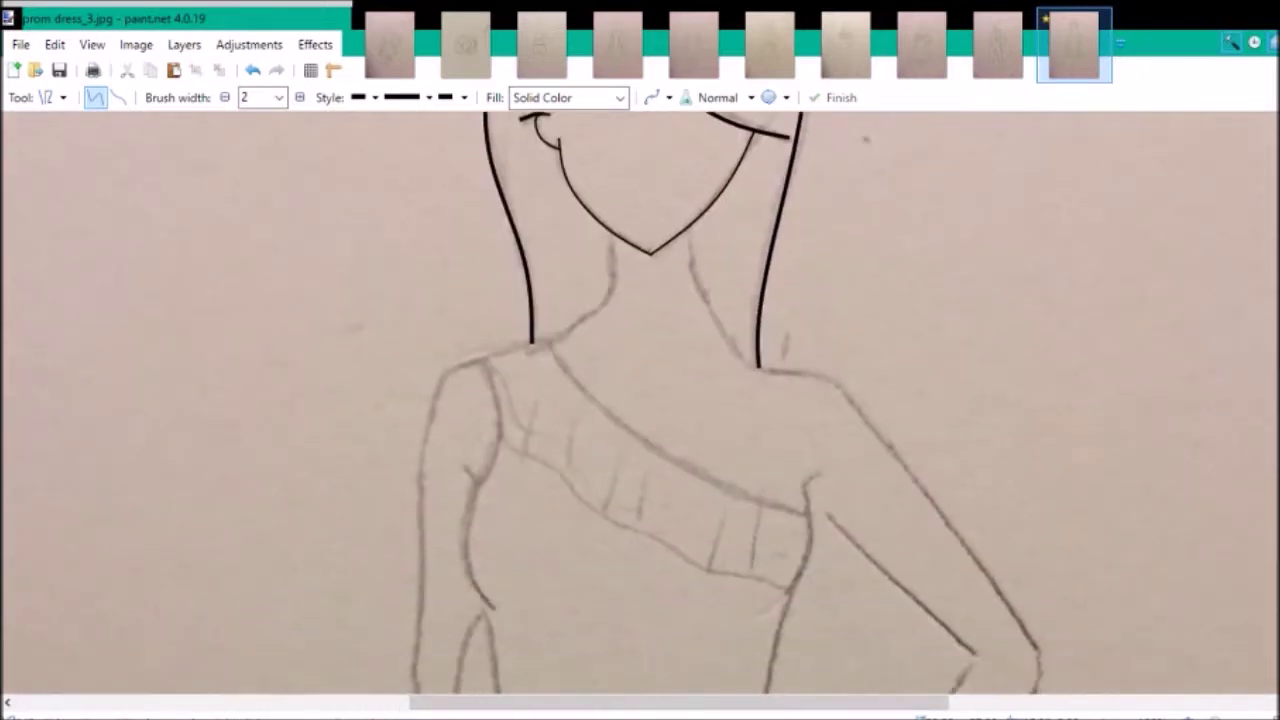
{"action": "left_click_drag", "start_coordinate": [450, 368], "coordinate": [433, 412]}
{"action": "left_click_drag", "start_coordinate": [551, 297], "coordinate": [586, 331]}
{"action": "left_click_drag", "start_coordinate": [500, 345], "coordinate": [460, 362]}
{"action": "left_click_drag", "start_coordinate": [586, 322], "coordinate": [580, 314]}
{"action": "key", "text": "Return"}
{"action": "left_click_drag", "start_coordinate": [433, 412], "coordinate": [424, 485]}
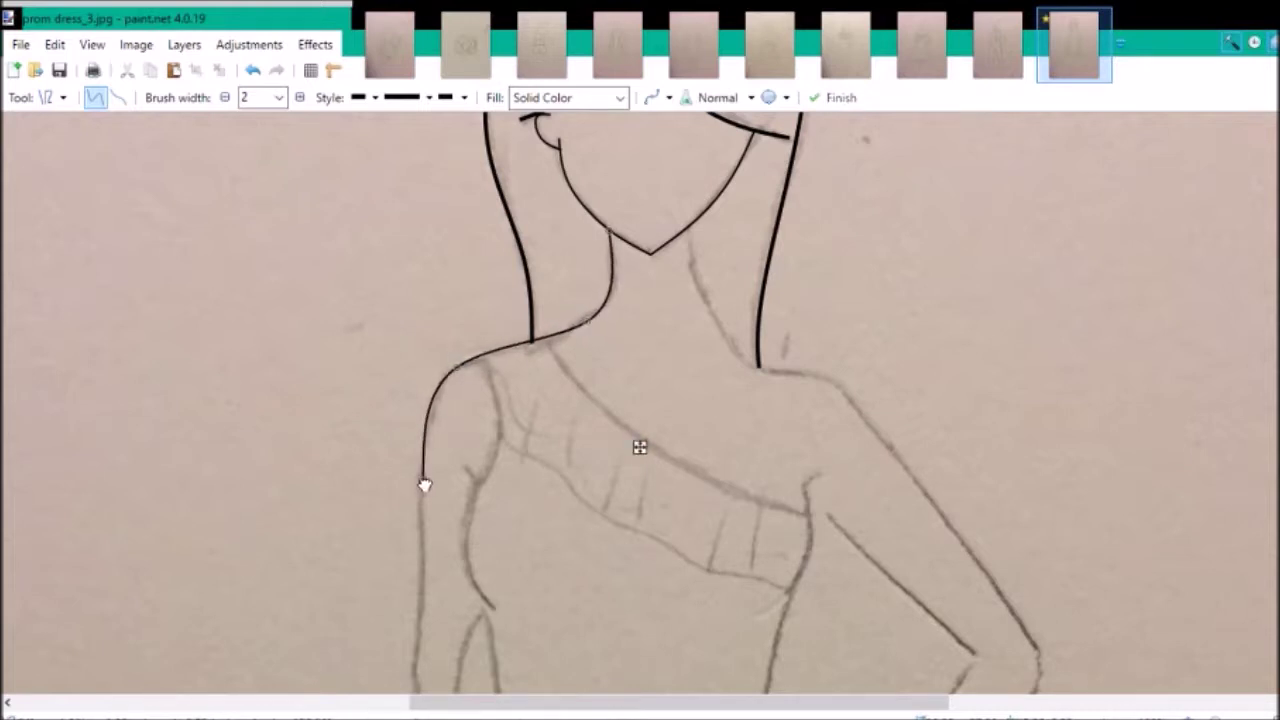
- Trace the right side of the neck, the right shoulder and the outer upper arm down to the elbow
{"action": "left_click_drag", "start_coordinate": [802, 328], "coordinate": [845, 392]}
{"action": "left_click_drag", "start_coordinate": [735, 285], "coordinate": [764, 372]}
{"action": "left_click_drag", "start_coordinate": [845, 393], "coordinate": [805, 373]}
{"action": "mouse_move", "coordinate": [762, 368]}
{"action": "left_mouse_down"}
{"action": "mouse_move", "coordinate": [750, 366]}
{"action": "mouse_move", "coordinate": [1036, 642]}
{"action": "left_mouse_up"}
{"action": "left_click_drag", "start_coordinate": [843, 405], "coordinate": [860, 412]}
- Trace the outer edge of the bent arm around the elbow and along the forearm toward the wrist
{"action": "scroll", "coordinate": [958, 558], "scroll_direction": "down", "scroll_amount": 3}
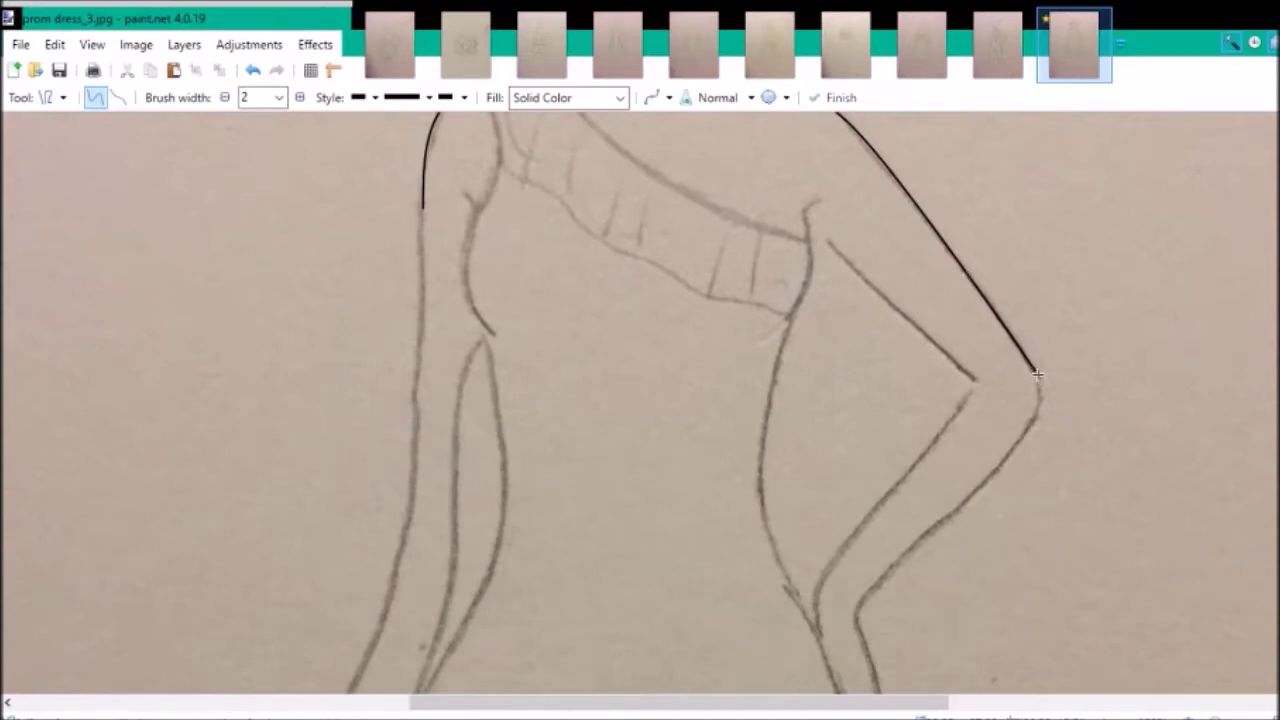
{"action": "left_click_drag", "start_coordinate": [1037, 373], "coordinate": [876, 588]}
{"action": "left_click_drag", "start_coordinate": [995, 430], "coordinate": [1027, 430]}
{"action": "left_click_drag", "start_coordinate": [937, 517], "coordinate": [945, 518]}
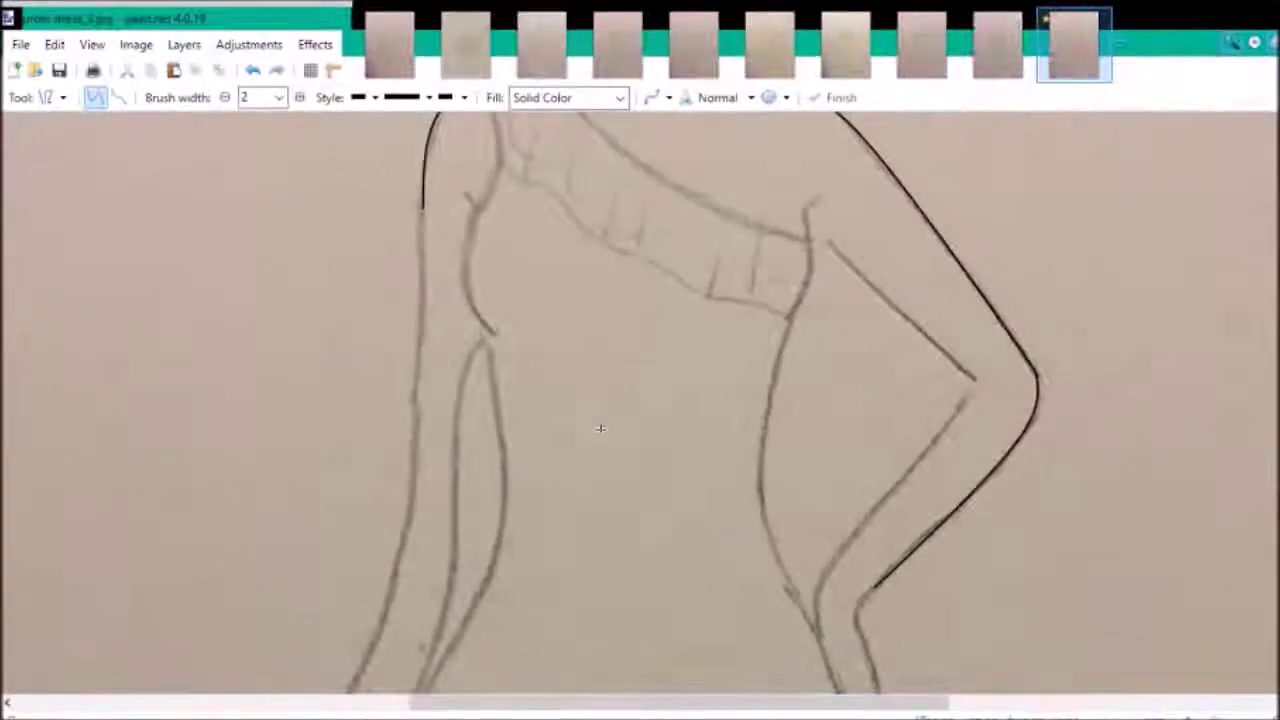
- Trace the outer wrist and hand of the bent arm down to where it meets the skirt
{"action": "scroll", "coordinate": [600, 429], "scroll_direction": "up", "scroll_amount": 2}
{"action": "left_click_drag", "start_coordinate": [725, 703], "coordinate": [921, 700]}
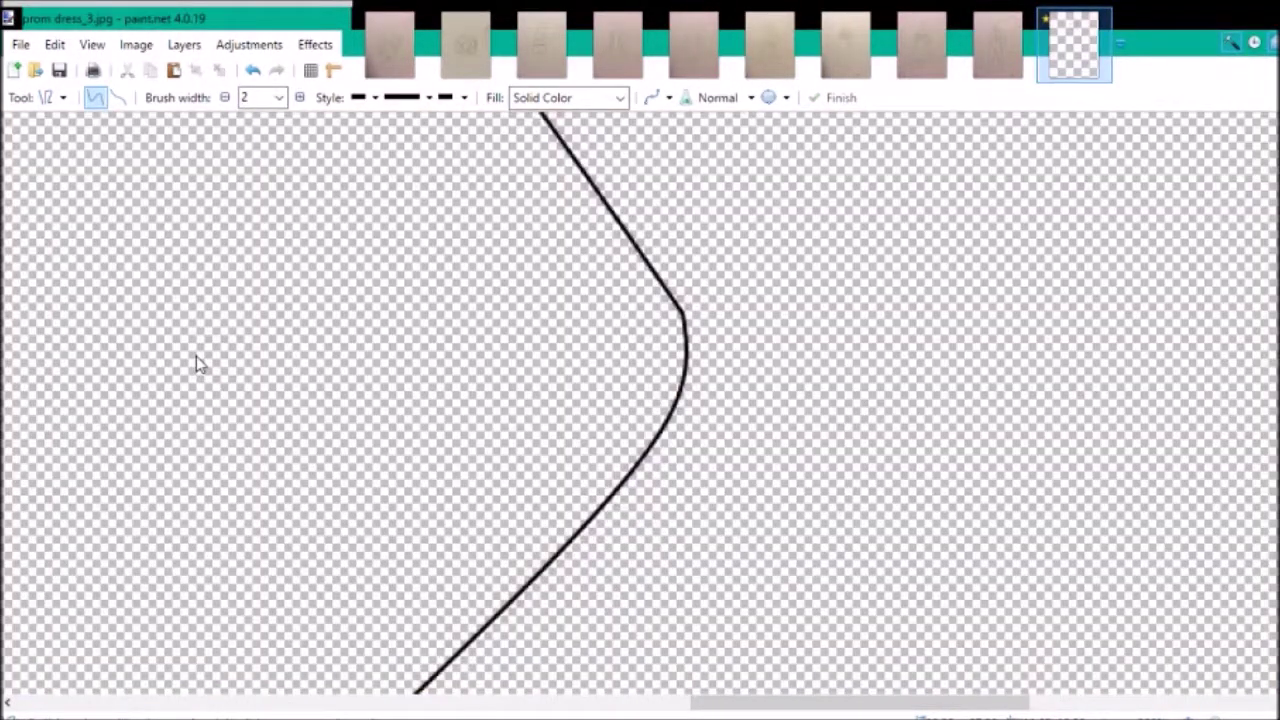
{"action": "left_click_drag", "start_coordinate": [804, 703], "coordinate": [720, 703]}
{"action": "scroll", "coordinate": [968, 467], "scroll_direction": "down", "scroll_amount": 3}
{"action": "scroll", "coordinate": [968, 467], "scroll_direction": "down", "scroll_amount": 2}
{"action": "mouse_move", "coordinate": [734, 634]}
{"action": "left_mouse_down"}
{"action": "mouse_move", "coordinate": [737, 343]}
{"action": "mouse_move", "coordinate": [712, 262]}
{"action": "left_mouse_up"}
{"action": "mouse_move", "coordinate": [720, 385]}
{"action": "left_mouse_down"}
{"action": "mouse_move", "coordinate": [711, 464]}
{"action": "mouse_move", "coordinate": [719, 441]}
{"action": "left_mouse_up"}
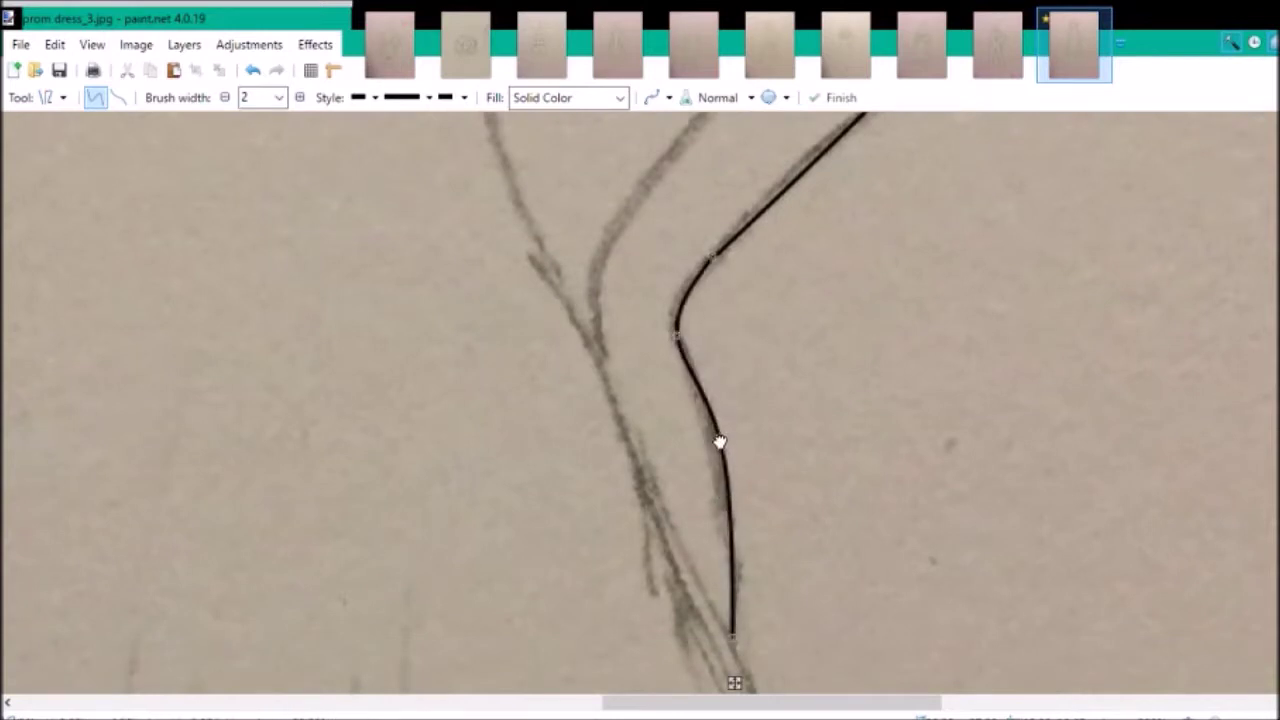
- Trace the inner edge of the bent forearm from the inner elbow down to the wrist at the hip
{"action": "scroll", "coordinate": [790, 466], "scroll_direction": "down", "scroll_amount": 10}
{"action": "scroll", "coordinate": [731, 576], "scroll_direction": "up", "scroll_amount": 9}
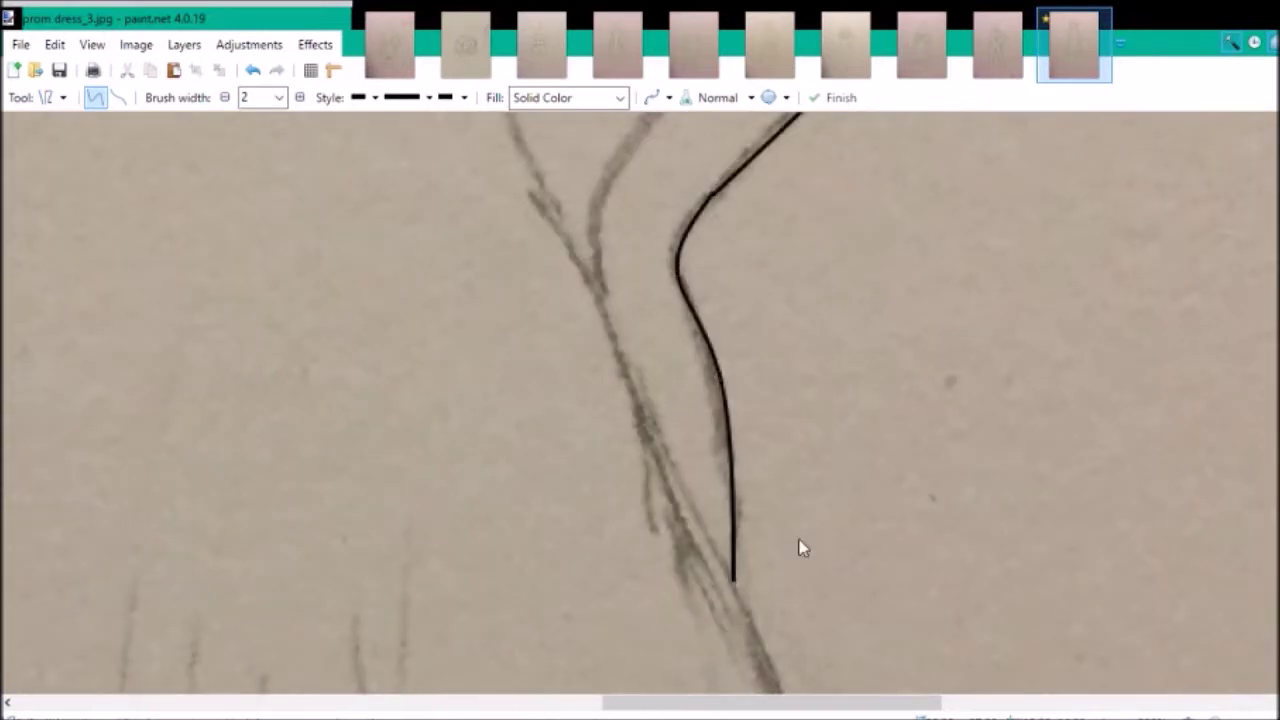
{"action": "scroll", "coordinate": [800, 548], "scroll_direction": "up", "scroll_amount": 6}
{"action": "left_click_drag", "start_coordinate": [911, 192], "coordinate": [651, 591]}
{"action": "scroll", "coordinate": [651, 591], "scroll_direction": "down", "scroll_amount": 7}
{"action": "left_click_drag", "start_coordinate": [651, 156], "coordinate": [602, 220]}
{"action": "scroll", "coordinate": [1146, 401], "scroll_direction": "up", "scroll_amount": 7}
{"action": "mouse_move", "coordinate": [707, 501]}
{"action": "left_mouse_down"}
{"action": "mouse_move", "coordinate": [577, 571]}
{"action": "mouse_move", "coordinate": [620, 531]}
{"action": "left_mouse_up"}
{"action": "scroll", "coordinate": [620, 531], "scroll_direction": "up", "scroll_amount": 3}
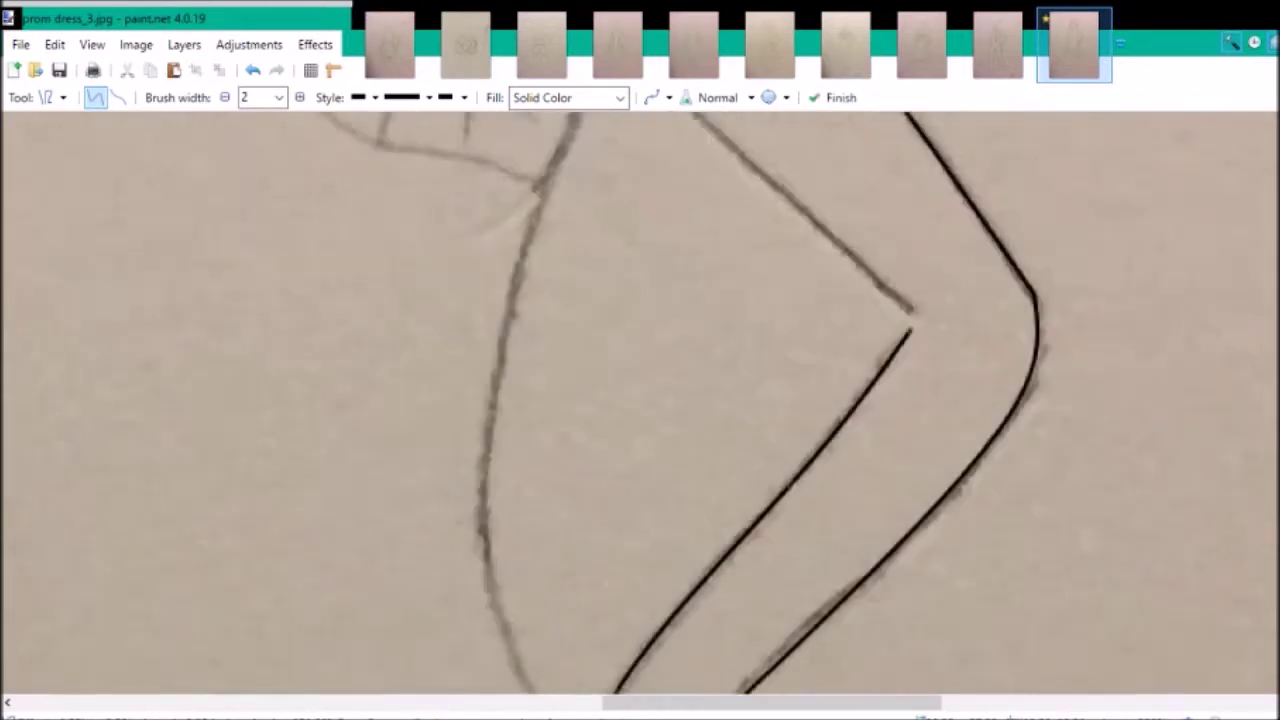
- Trace the inner edge of the bent upper arm from the armpit to the inner elbow
{"action": "scroll", "coordinate": [790, 400], "scroll_direction": "up", "scroll_amount": 3}
{"action": "left_click_drag", "start_coordinate": [577, 197], "coordinate": [918, 540]}
{"action": "left_click_drag", "start_coordinate": [686, 320], "coordinate": [806, 430]}
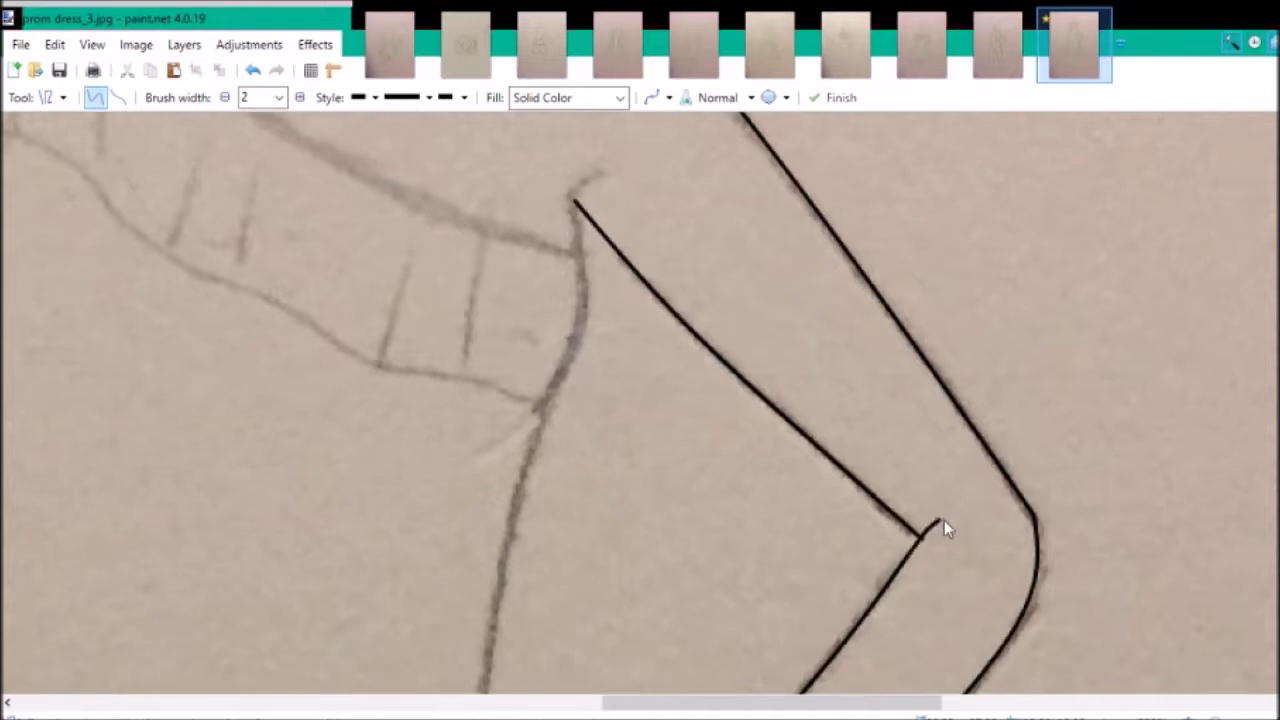
- Extend the outer edge of the hanging left arm from the upper arm down to the start of the forearm
{"action": "scroll", "coordinate": [944, 530], "scroll_direction": "down", "scroll_amount": 2}
{"action": "scroll", "coordinate": [640, 400], "scroll_direction": "left", "scroll_amount": 2}
{"action": "scroll", "coordinate": [640, 400], "scroll_direction": "up", "scroll_amount": 1}
{"action": "scroll", "coordinate": [543, 238], "scroll_direction": "down", "scroll_amount": 1}
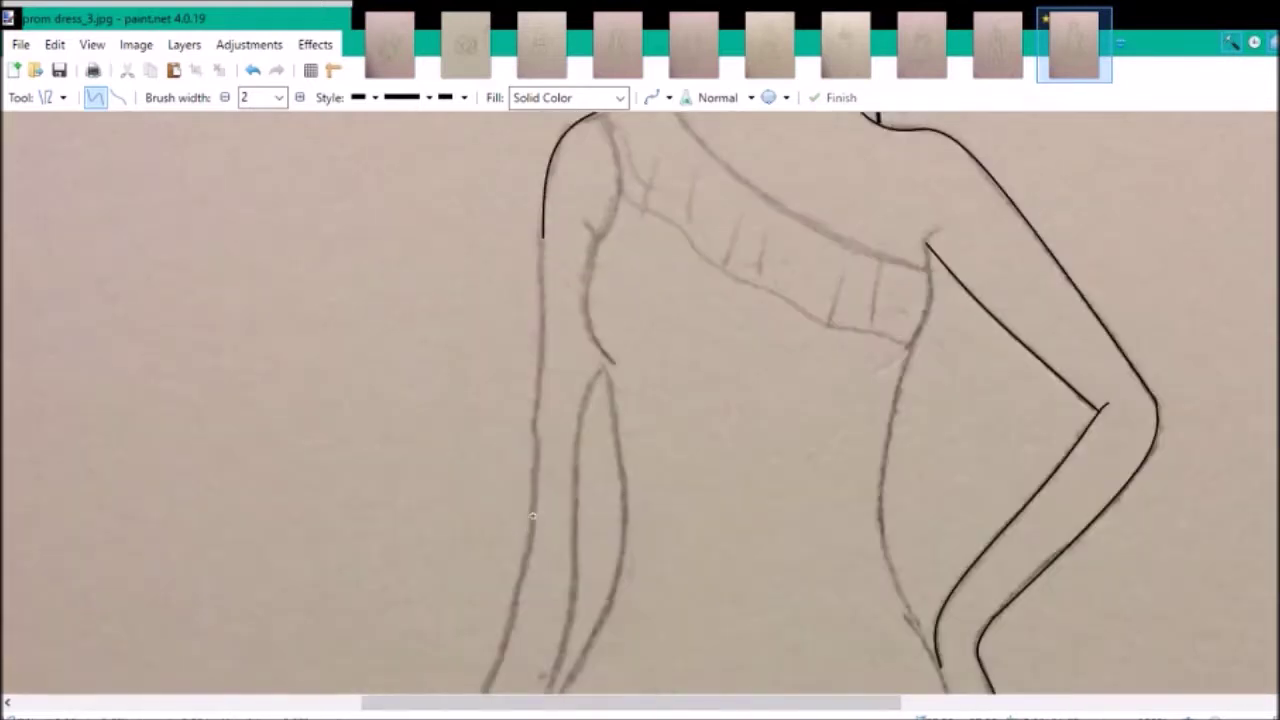
{"action": "scroll", "coordinate": [478, 342], "scroll_direction": "up", "scroll_amount": 2}
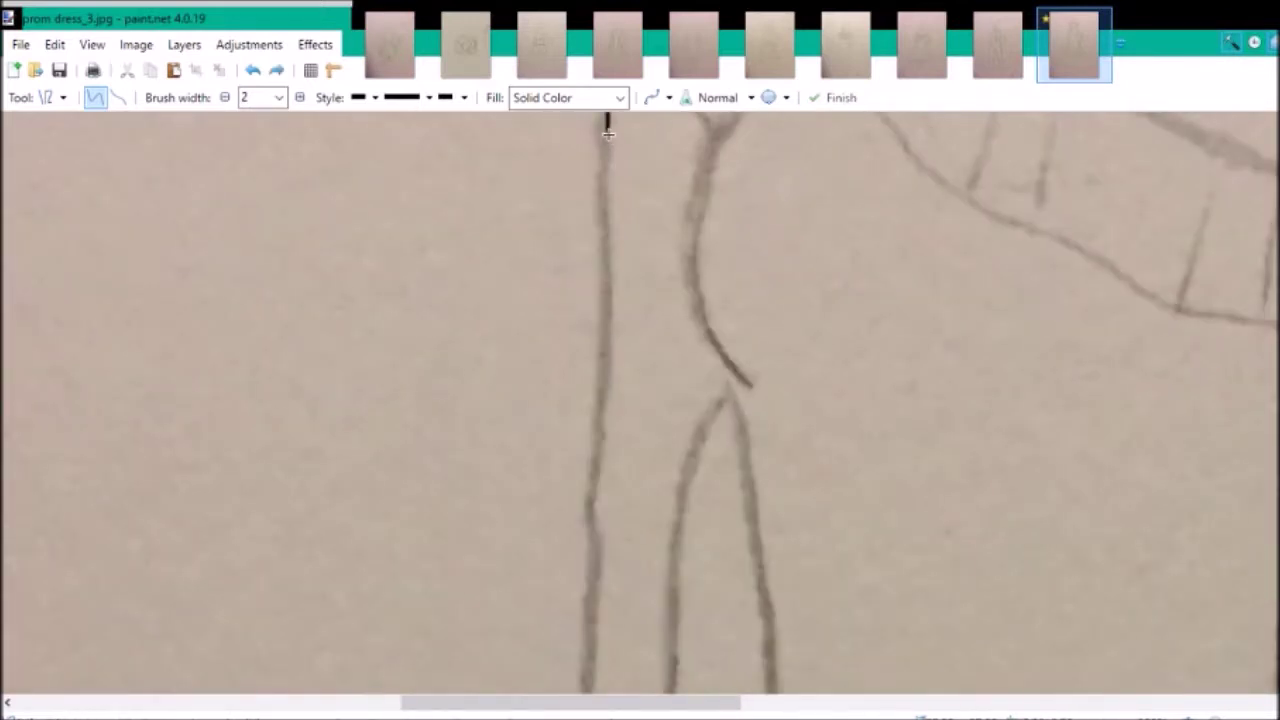
{"action": "scroll", "coordinate": [606, 314], "scroll_direction": "down", "scroll_amount": 2}
- Try to trace the inner edge of the hanging left arm from beside the bust down to the forearm
{"action": "left_click_drag", "start_coordinate": [727, 198], "coordinate": [677, 629]}
{"action": "mouse_move", "coordinate": [703, 414]}
{"action": "left_mouse_down"}
{"action": "mouse_move", "coordinate": [688, 450]}
{"action": "mouse_move", "coordinate": [686, 300]}
{"action": "left_mouse_up"}
{"action": "scroll", "coordinate": [690, 450], "scroll_direction": "down", "scroll_amount": 4}
{"action": "scroll", "coordinate": [640, 400], "scroll_direction": "up", "scroll_amount": 4}
{"action": "scroll", "coordinate": [640, 400], "scroll_direction": "right", "scroll_amount": 3}
{"action": "scroll", "coordinate": [640, 400], "scroll_direction": "left", "scroll_amount": 3}
- Try to continue the outer edge of the hanging left forearm toward the wrist, curving it along the sketch
{"action": "scroll", "coordinate": [640, 400], "scroll_direction": "down", "scroll_amount": 2}
{"action": "scroll", "coordinate": [640, 400], "scroll_direction": "up", "scroll_amount": 1}
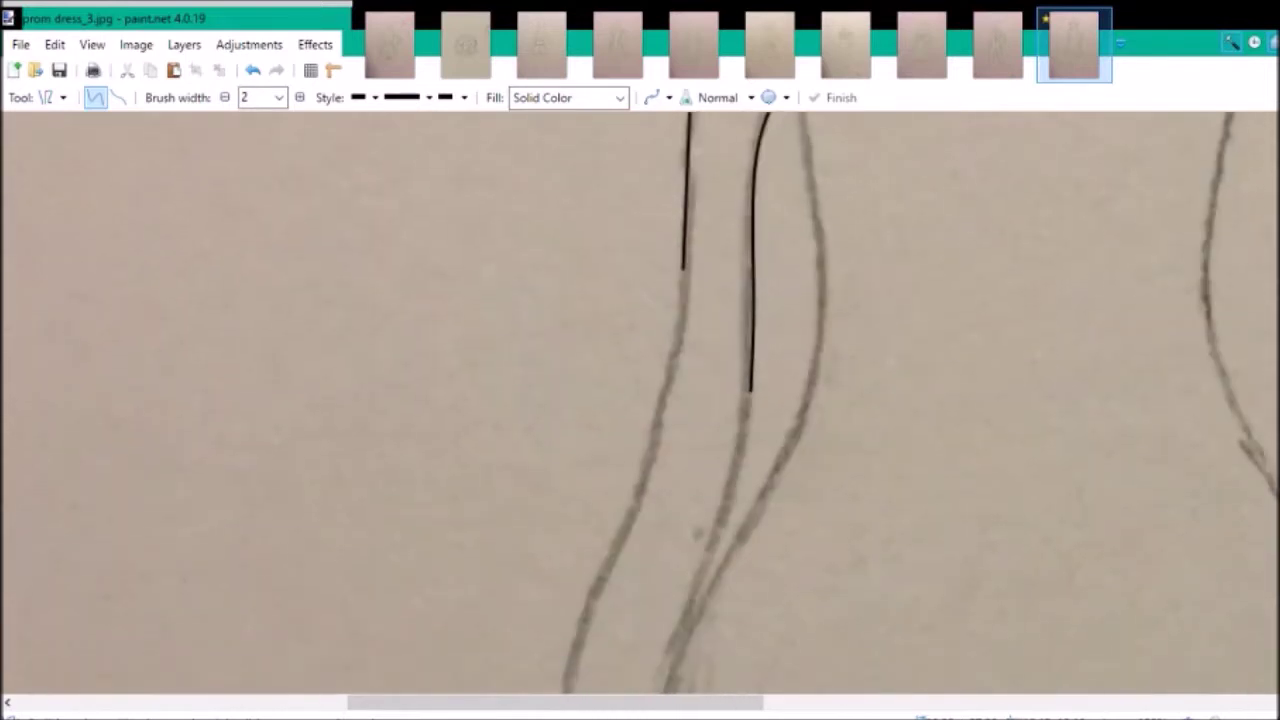
{"action": "left_click_drag", "start_coordinate": [682, 275], "coordinate": [566, 662]}
{"action": "scroll", "coordinate": [726, 421], "scroll_direction": "up", "scroll_amount": 3}
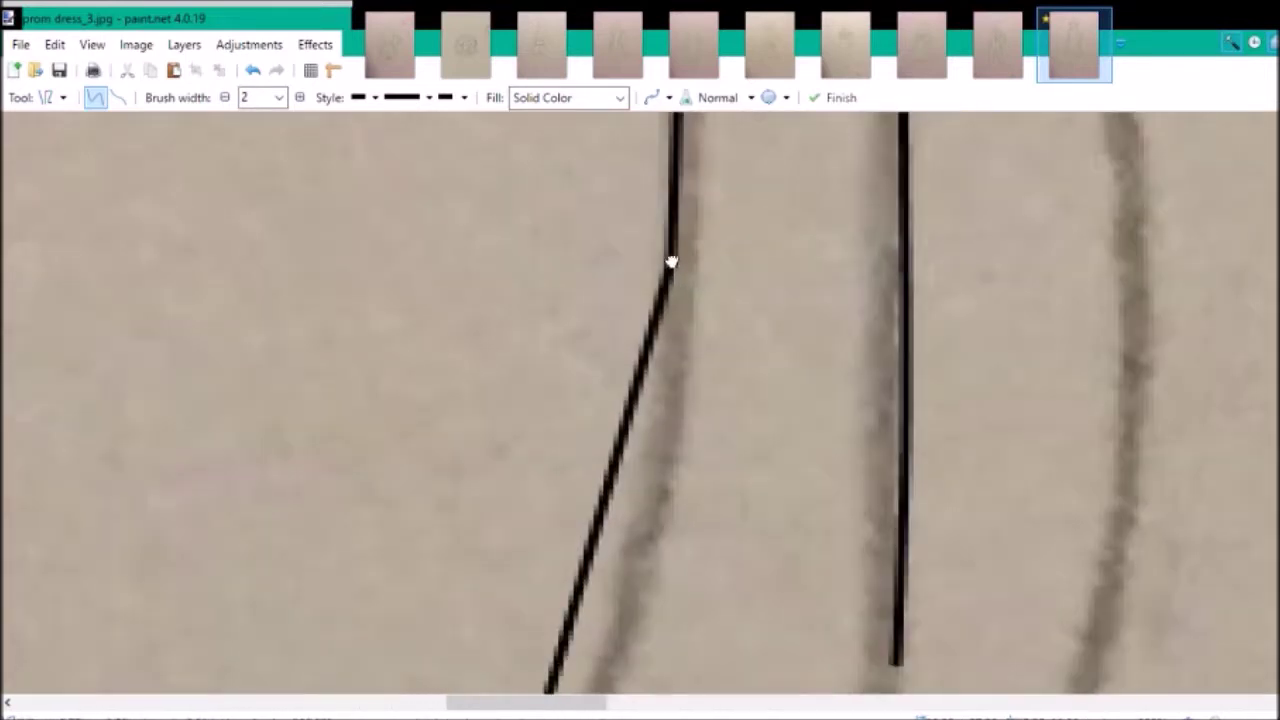
{"action": "scroll", "coordinate": [726, 421], "scroll_direction": "down", "scroll_amount": 2}
{"action": "left_click_drag", "start_coordinate": [606, 482], "coordinate": [674, 337]}
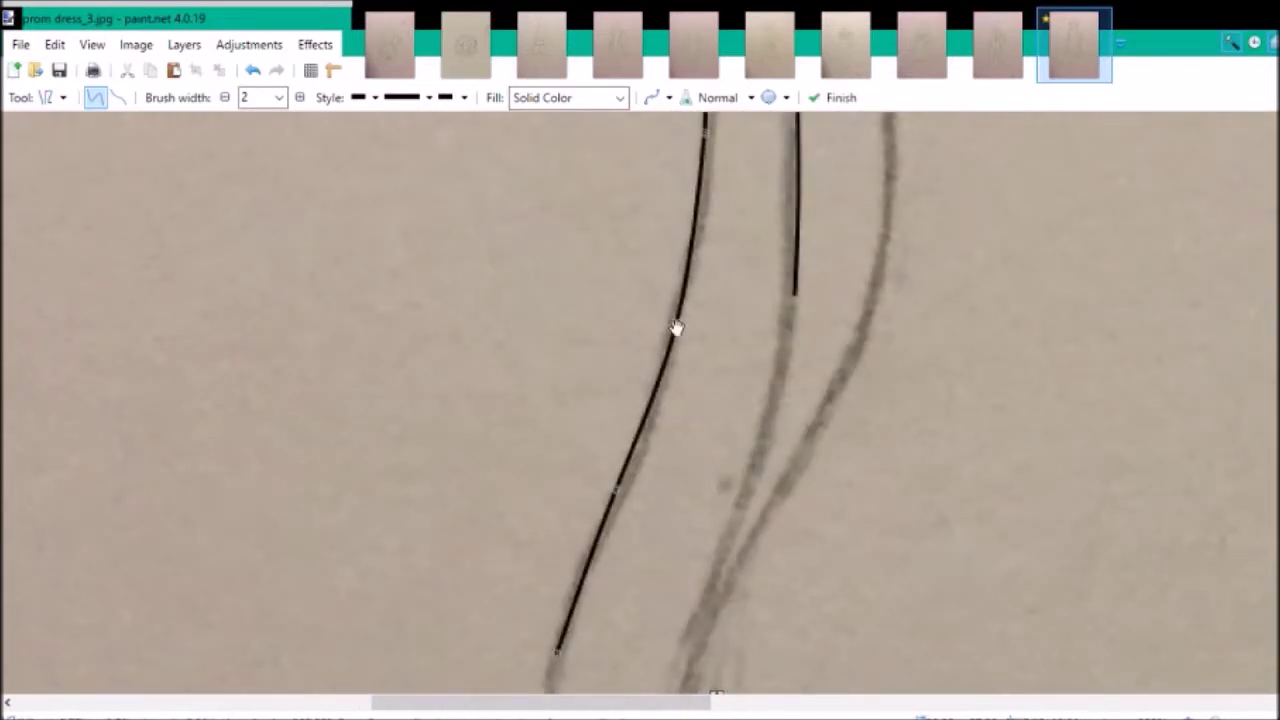
- Try to continue the inner edge of the hanging left forearm down to the hip
{"action": "scroll", "coordinate": [716, 516], "scroll_direction": "down", "scroll_amount": 1}
{"action": "scroll", "coordinate": [716, 516], "scroll_direction": "up", "scroll_amount": 1}
{"action": "left_click_drag", "start_coordinate": [796, 252], "coordinate": [705, 595]}
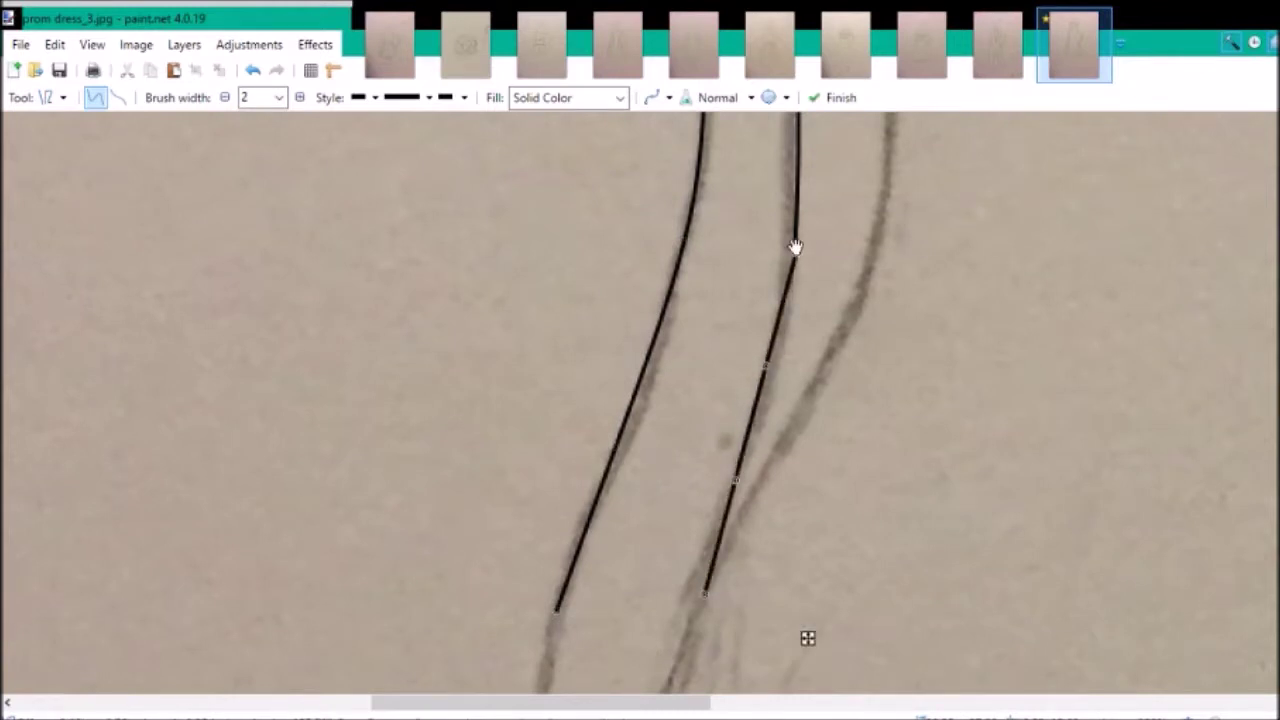
{"action": "left_click_drag", "start_coordinate": [790, 335], "coordinate": [743, 491]}
{"action": "key", "text": "Return"}
- Extend the outer edge of the hanging left arm with a straight vertical line down to the skirt edge at the hip
{"action": "scroll", "coordinate": [741, 487], "scroll_direction": "down", "scroll_amount": 3}
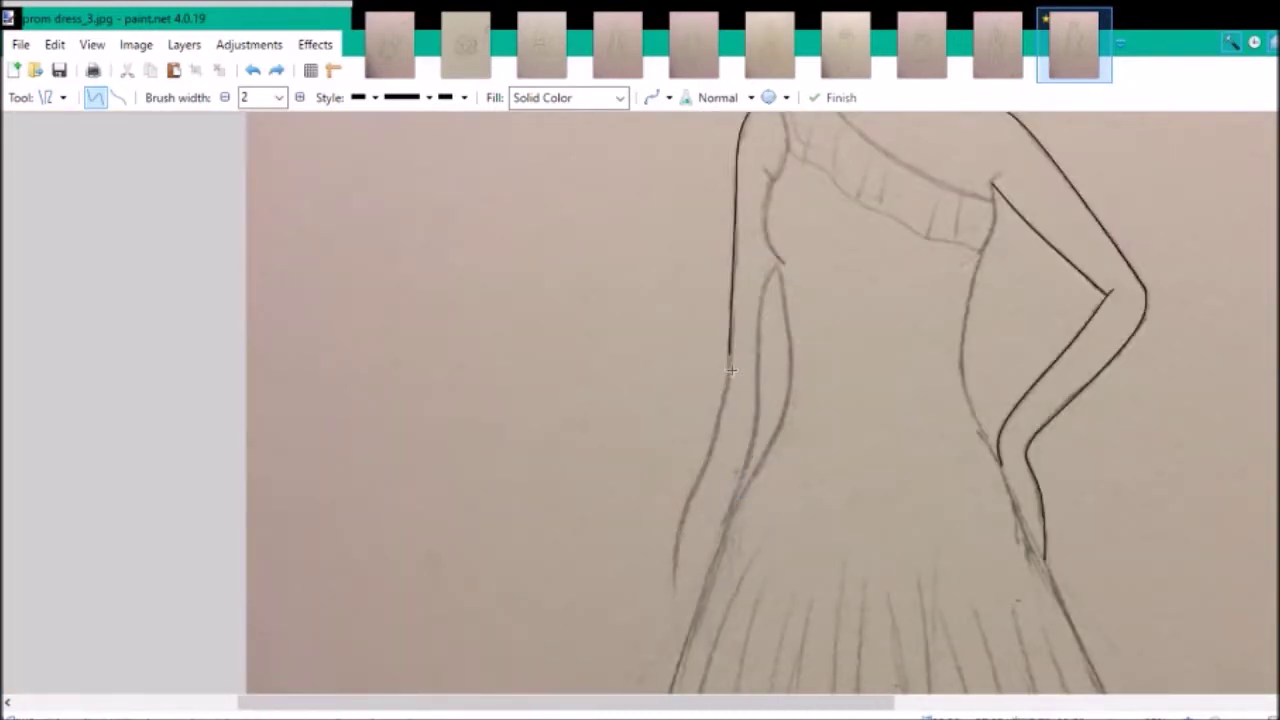
{"action": "scroll", "coordinate": [734, 373], "scroll_direction": "up", "scroll_amount": 1}
{"action": "left_click_drag", "start_coordinate": [721, 520], "coordinate": [727, 344]}
{"action": "scroll", "coordinate": [721, 520], "scroll_direction": "up", "scroll_amount": 1}
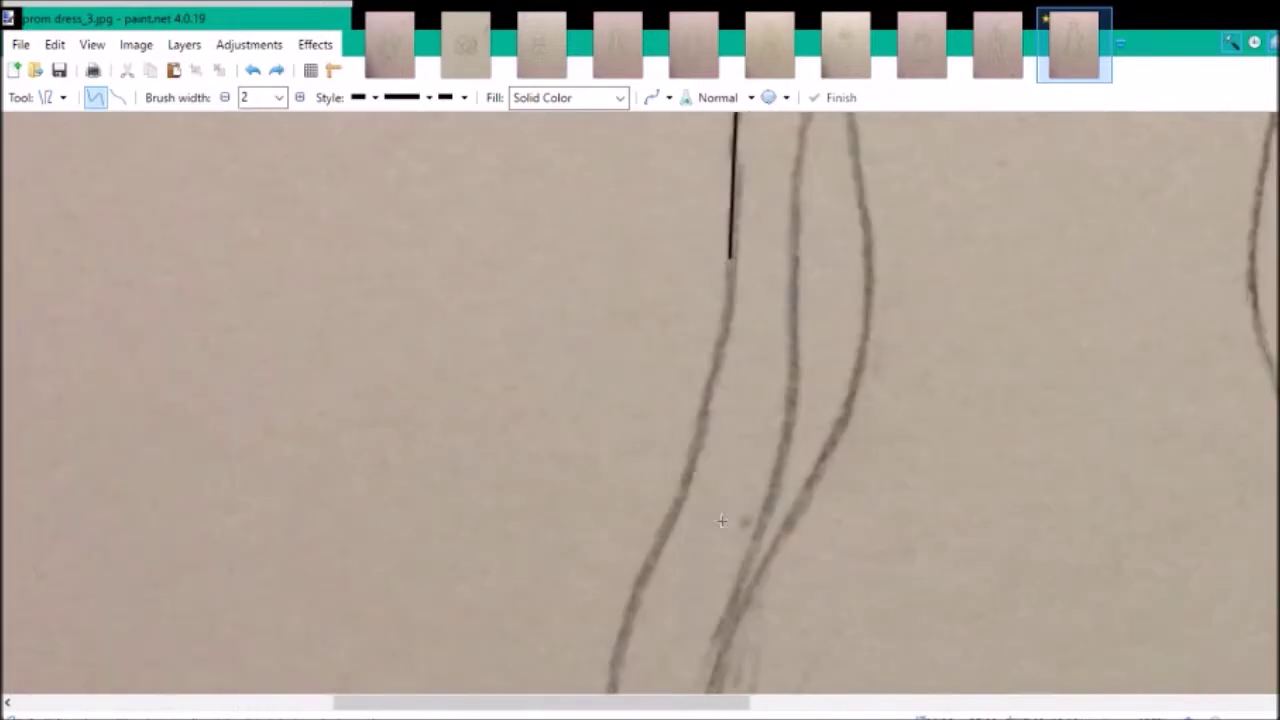
{"action": "left_click_drag", "start_coordinate": [729, 258], "coordinate": [731, 550]}
{"action": "left_click_drag", "start_coordinate": [722, 637], "coordinate": [710, 685]}
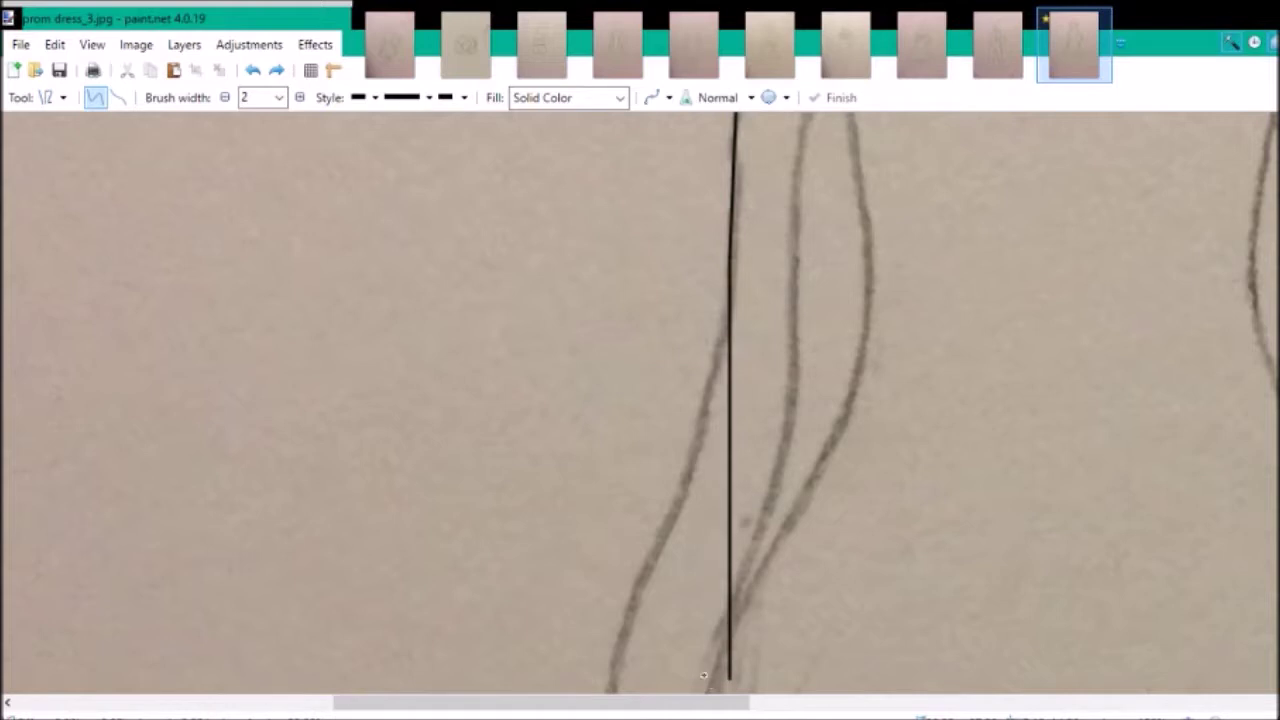
{"action": "left_click_drag", "start_coordinate": [701, 620], "coordinate": [701, 665]}
- Try to draw the inner edge of the left arm as a straight vertical line from where it meets the waist curve
{"action": "scroll", "coordinate": [701, 665], "scroll_direction": "up", "scroll_amount": 1}
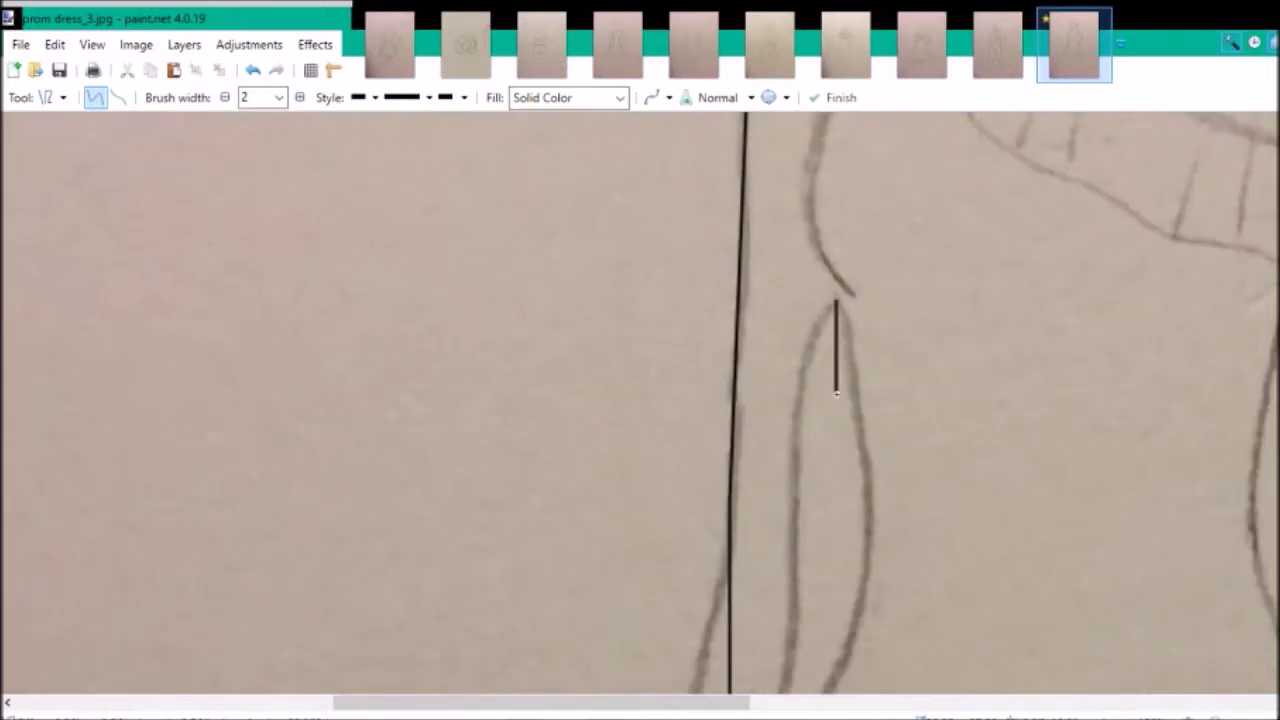
{"action": "left_click_drag", "start_coordinate": [836, 676], "coordinate": [836, 676]}
{"action": "scroll", "coordinate": [836, 676], "scroll_direction": "down", "scroll_amount": 3}
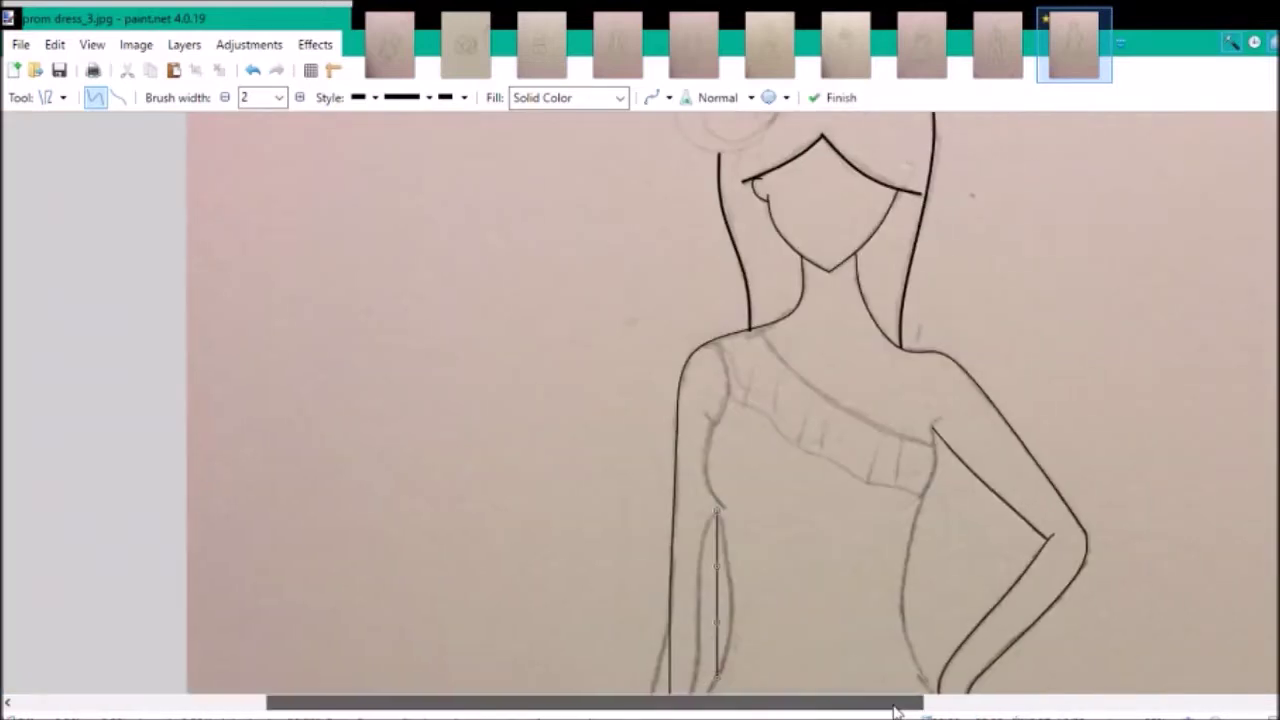
{"action": "left_click_drag", "start_coordinate": [894, 709], "coordinate": [870, 712]}
{"action": "scroll", "coordinate": [771, 443], "scroll_direction": "down", "scroll_amount": 4}
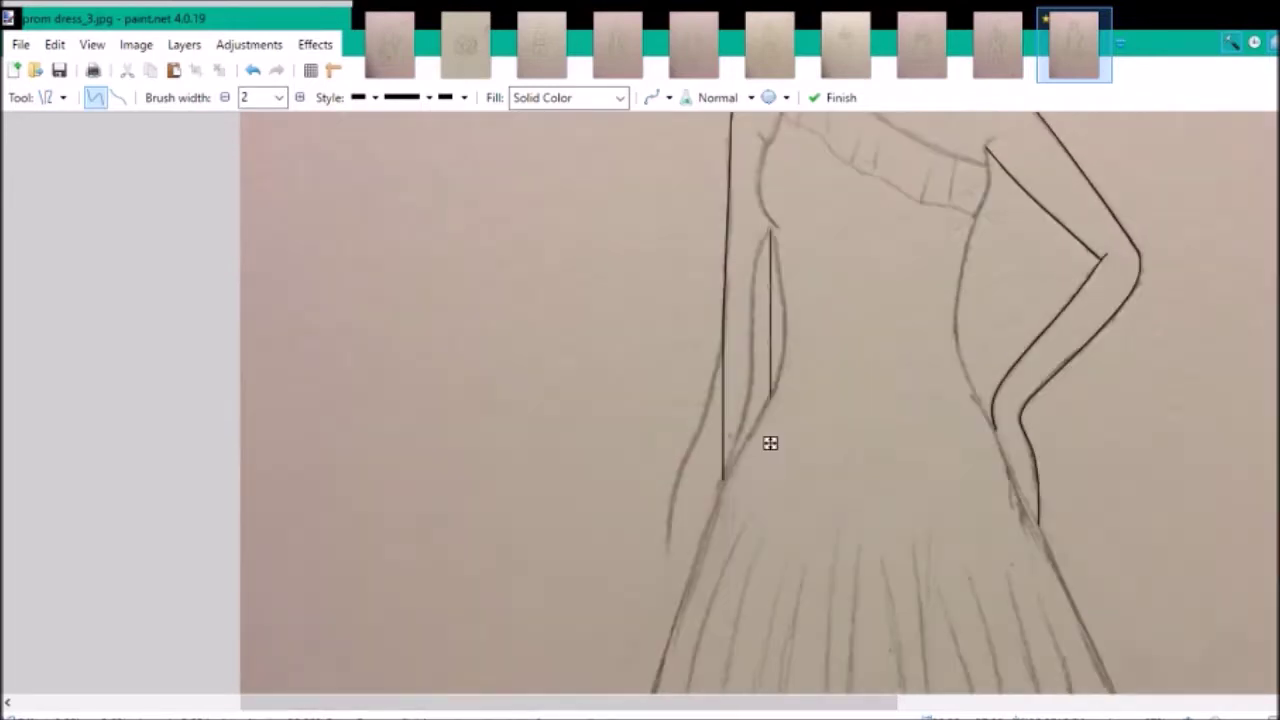
{"action": "scroll", "coordinate": [770, 596], "scroll_direction": "up", "scroll_amount": 3}
{"action": "key", "text": "ctrl+z"}
- Draw a straight vertical inner arm line from the lower bust curve down to the dress edge at the hip
{"action": "scroll", "coordinate": [826, 458], "scroll_direction": "up", "scroll_amount": 2}
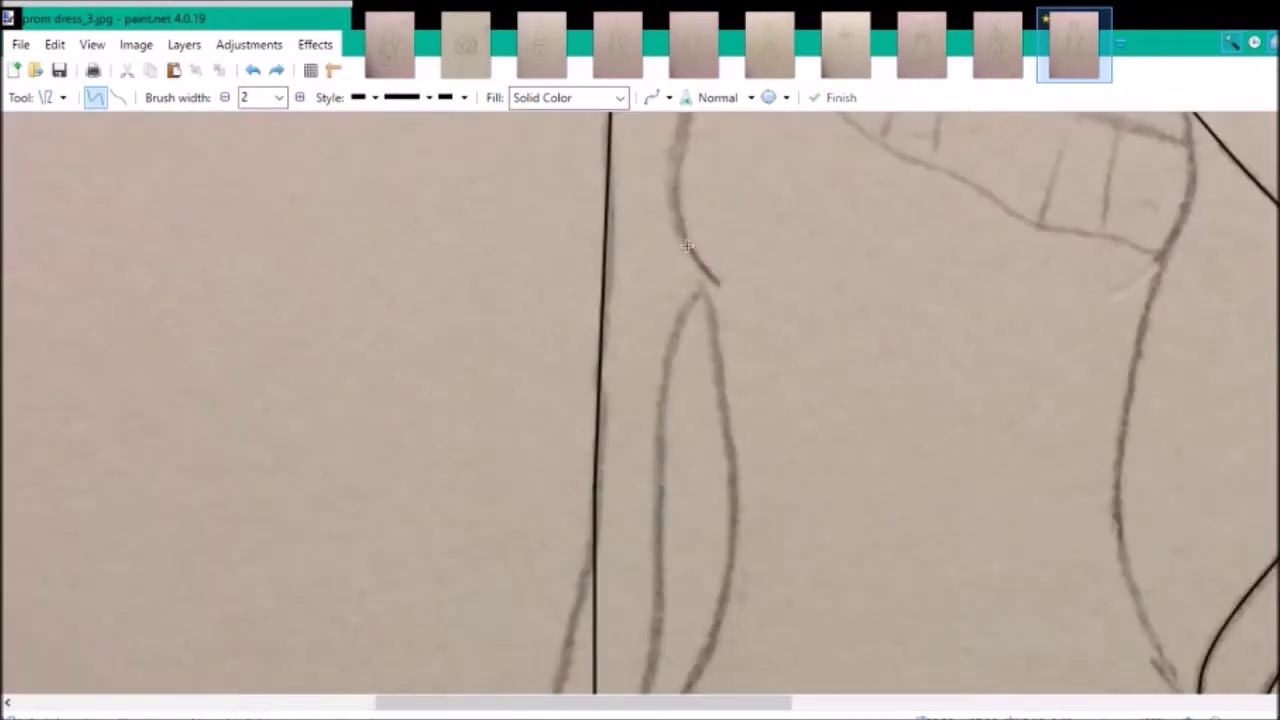
{"action": "left_click_drag", "start_coordinate": [687, 246], "coordinate": [686, 602]}
{"action": "scroll", "coordinate": [648, 682], "scroll_direction": "down", "scroll_amount": 2}
- Trace the outer edge of the left leg from the skirt hem downward, curving it along the sketch
{"action": "scroll", "coordinate": [648, 682], "scroll_direction": "down", "scroll_amount": 6}
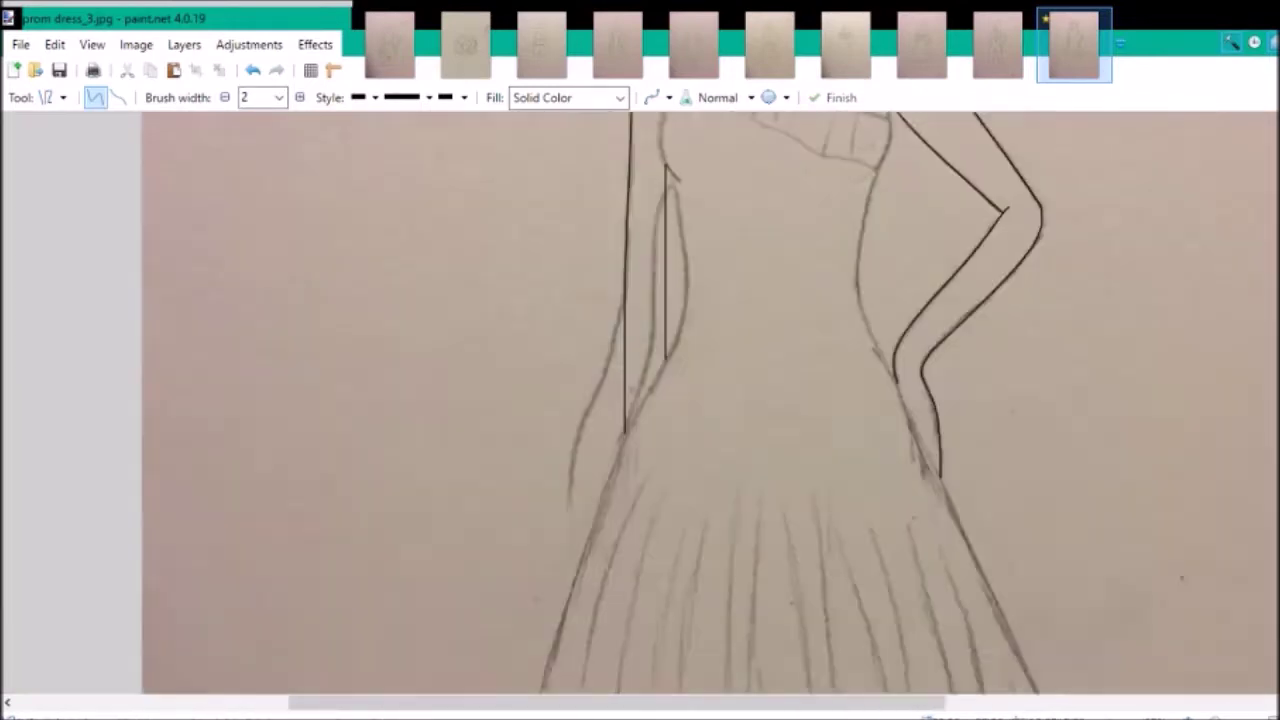
{"action": "left_click_drag", "start_coordinate": [670, 192], "coordinate": [732, 598]}
{"action": "mouse_move", "coordinate": [689, 320]}
{"action": "left_mouse_down"}
{"action": "mouse_move", "coordinate": [700, 320]}
{"action": "mouse_move", "coordinate": [676, 322]}
{"action": "left_mouse_up"}
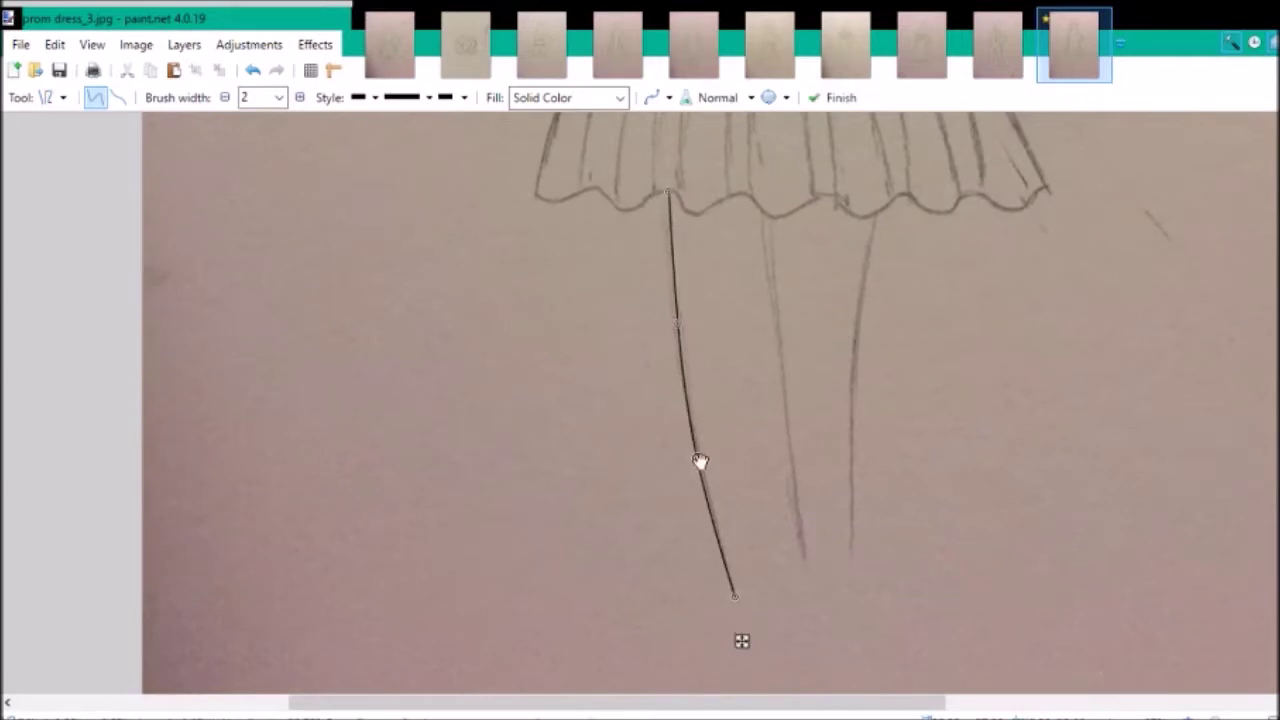
{"action": "left_click_drag", "start_coordinate": [701, 461], "coordinate": [717, 538]}
{"action": "key", "text": "Return"}
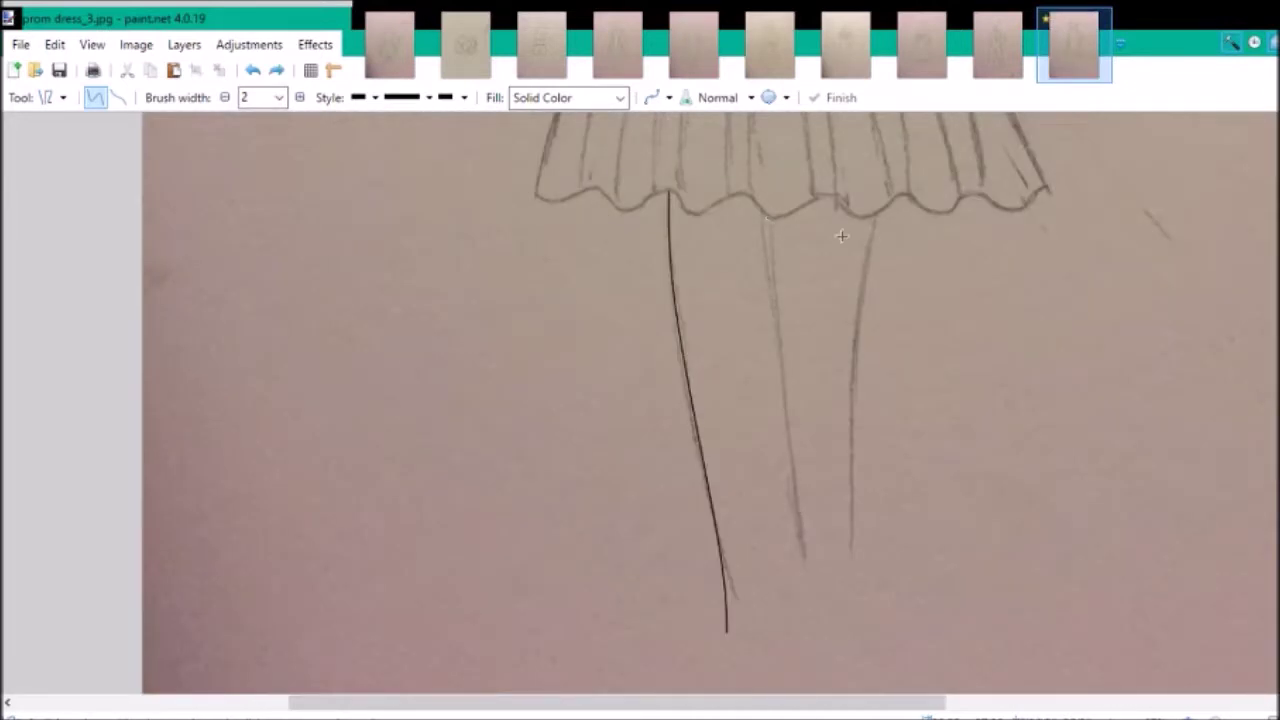
- Trace the outer edge of the right leg and the line between the legs below the hem
{"action": "left_click_drag", "start_coordinate": [876, 215], "coordinate": [868, 607]}
{"action": "left_click_drag", "start_coordinate": [864, 400], "coordinate": [851, 343]}
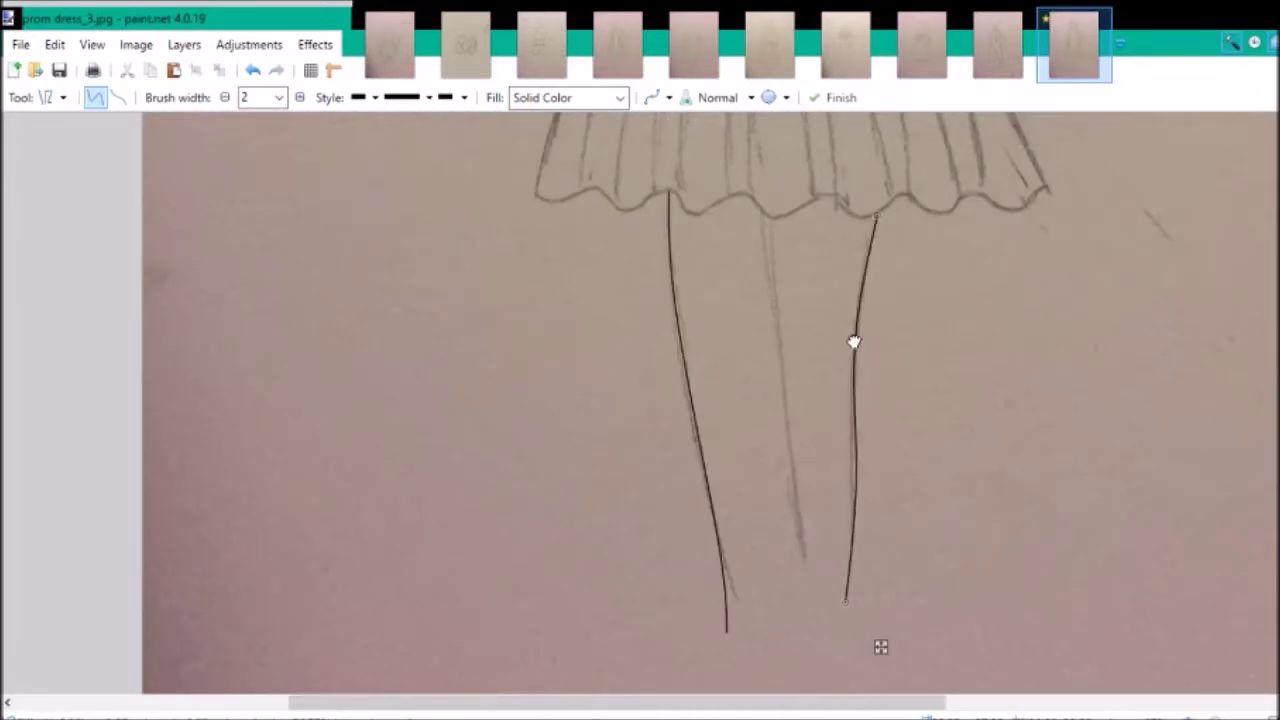
{"action": "left_click_drag", "start_coordinate": [866, 586], "coordinate": [855, 493]}
{"action": "left_click_drag", "start_coordinate": [868, 607], "coordinate": [846, 573]}
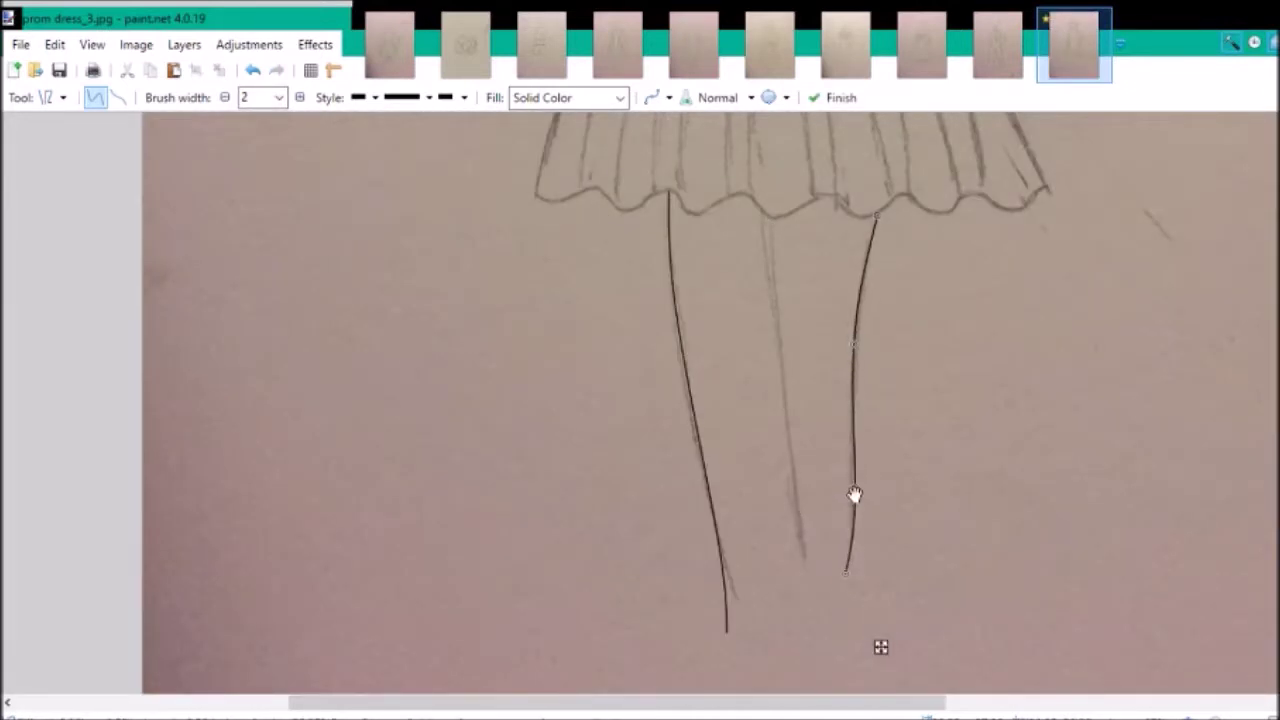
{"action": "left_click_drag", "start_coordinate": [766, 212], "coordinate": [804, 555]}
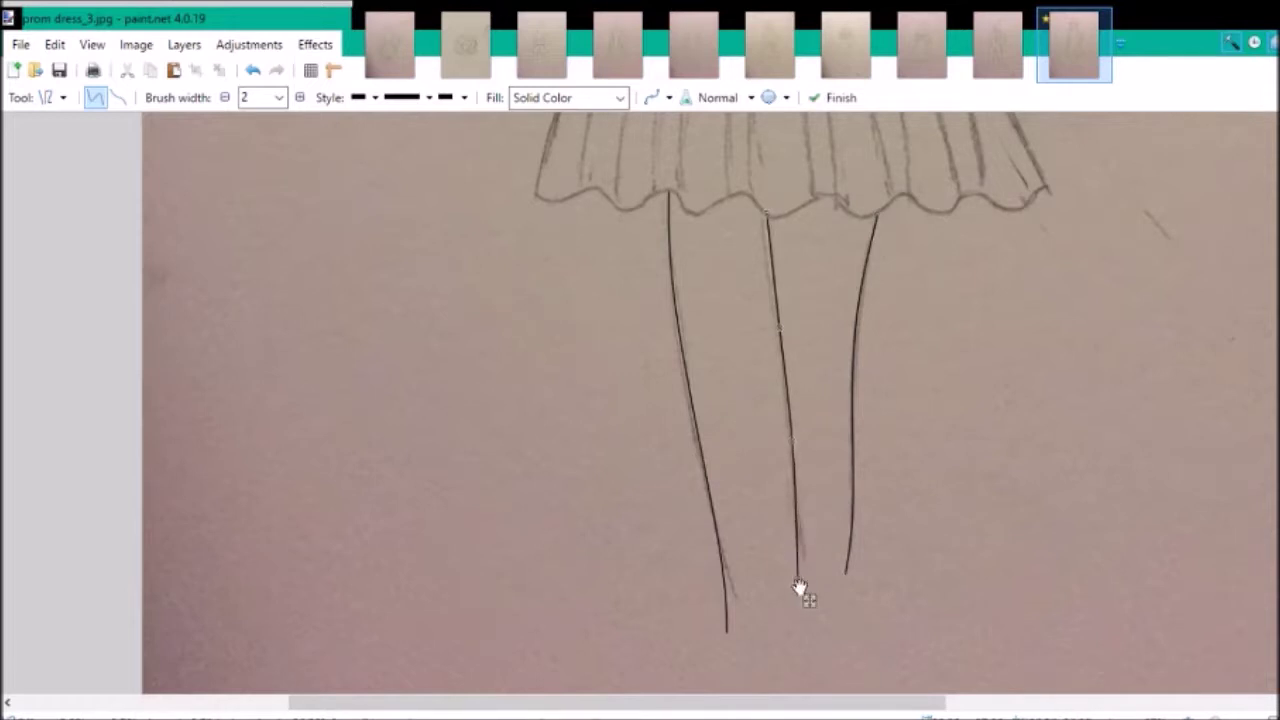
{"action": "key", "text": "Return"}
- Set the brush width to 4 and trace the dress's diagonal neckline from the right armpit up to the left shoulder
{"action": "scroll", "coordinate": [657, 388], "scroll_direction": "up", "scroll_amount": 1}
{"action": "scroll", "coordinate": [657, 388], "scroll_direction": "down", "scroll_amount": 2}
{"action": "scroll", "coordinate": [286, 320], "scroll_direction": "up", "scroll_amount": 10}
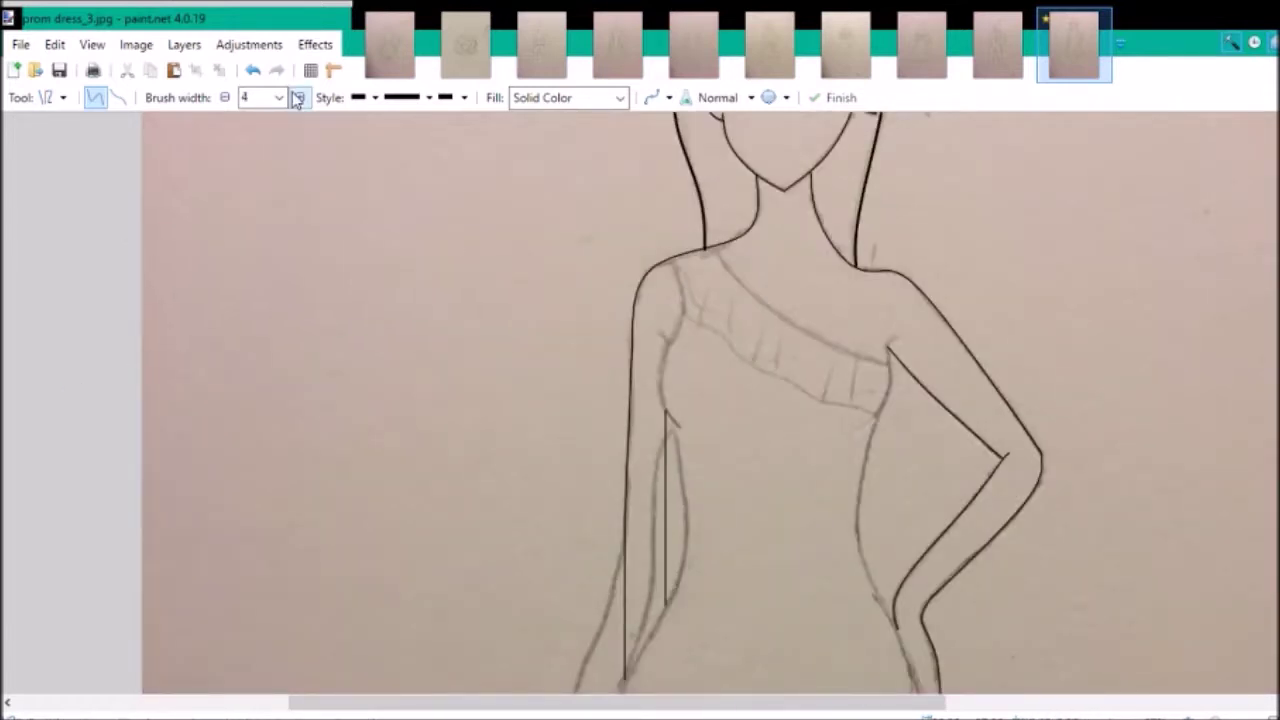
{"action": "scroll", "coordinate": [811, 418], "scroll_direction": "up", "scroll_amount": 2}
{"action": "scroll", "coordinate": [811, 418], "scroll_direction": "up", "scroll_amount": 1}
{"action": "left_click_drag", "start_coordinate": [930, 470], "coordinate": [665, 293]}
{"action": "left_click_drag", "start_coordinate": [738, 345], "coordinate": [737, 380]}
{"action": "left_click_drag", "start_coordinate": [840, 420], "coordinate": [840, 447]}
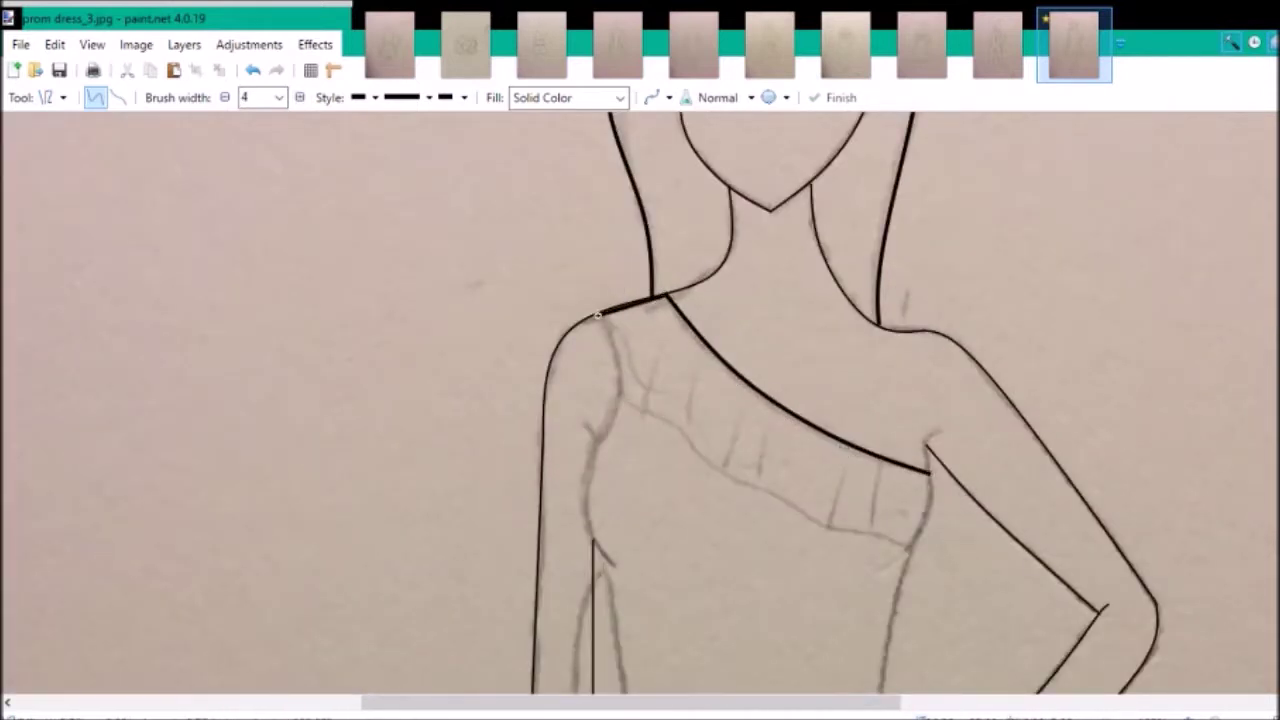
- Trace the left armhole and the bodice side down to the lower bust, following the sketched curve
{"action": "left_click_drag", "start_coordinate": [604, 418], "coordinate": [611, 566]}
{"action": "left_click_drag", "start_coordinate": [607, 482], "coordinate": [589, 494]}
{"action": "left_click_drag", "start_coordinate": [604, 397], "coordinate": [620, 394]}
{"action": "left_click_drag", "start_coordinate": [587, 492], "coordinate": [581, 498]}
- Trace the right side of the bodice from the neckline around the bust and along the waist to the hip
{"action": "left_click_drag", "start_coordinate": [906, 527], "coordinate": [909, 563]}
{"action": "scroll", "coordinate": [909, 563], "scroll_direction": "down", "scroll_amount": 3}
{"action": "left_click_drag", "start_coordinate": [904, 282], "coordinate": [940, 594]}
{"action": "mouse_move", "coordinate": [920, 440]}
{"action": "left_mouse_down"}
{"action": "mouse_move", "coordinate": [891, 406]}
{"action": "mouse_move", "coordinate": [1279, 400]}
{"action": "left_mouse_up"}
{"action": "scroll", "coordinate": [891, 411], "scroll_direction": "right", "scroll_amount": 4}
{"action": "key", "text": "ctrl+z"}
{"action": "scroll", "coordinate": [640, 400], "scroll_direction": "down", "scroll_amount": 5}
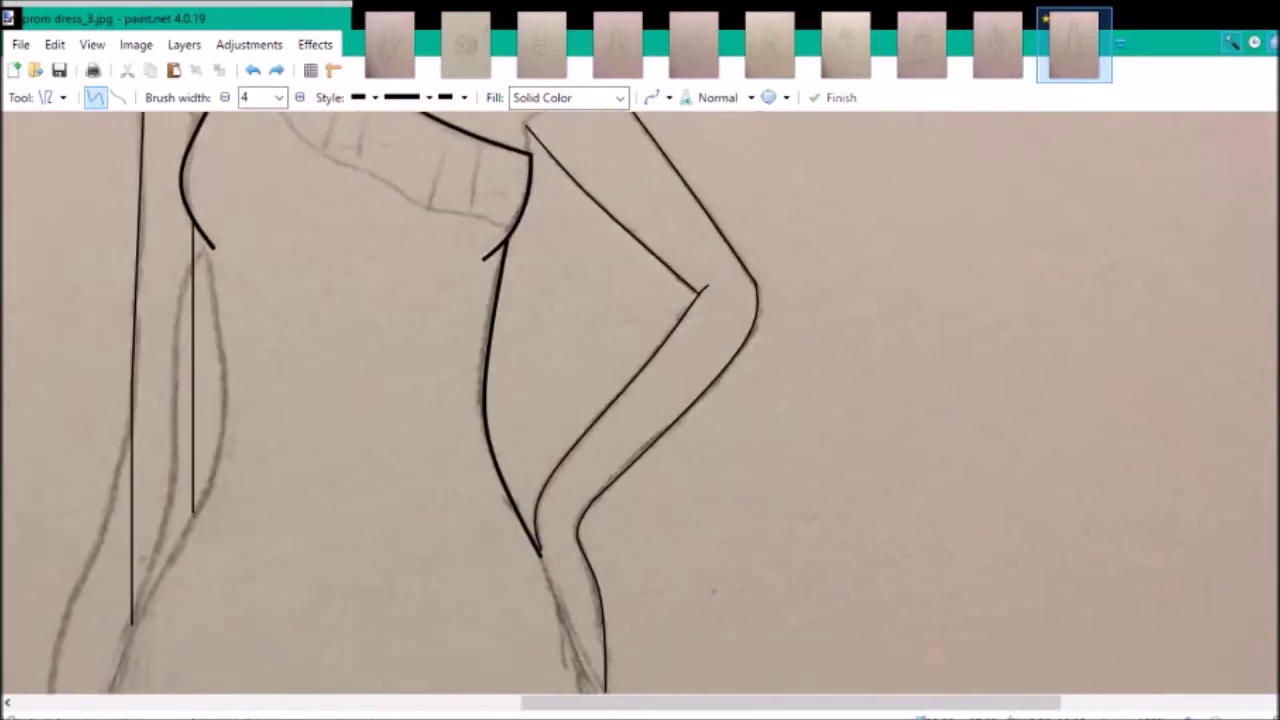
- Trace the left side of the dress from under the bust, around the waist and down to the hip
{"action": "scroll", "coordinate": [680, 703], "scroll_direction": "left", "scroll_amount": 4}
{"action": "scroll", "coordinate": [535, 272], "scroll_direction": "up", "scroll_amount": 5}
{"action": "left_click_drag", "start_coordinate": [493, 377], "coordinate": [462, 528]}
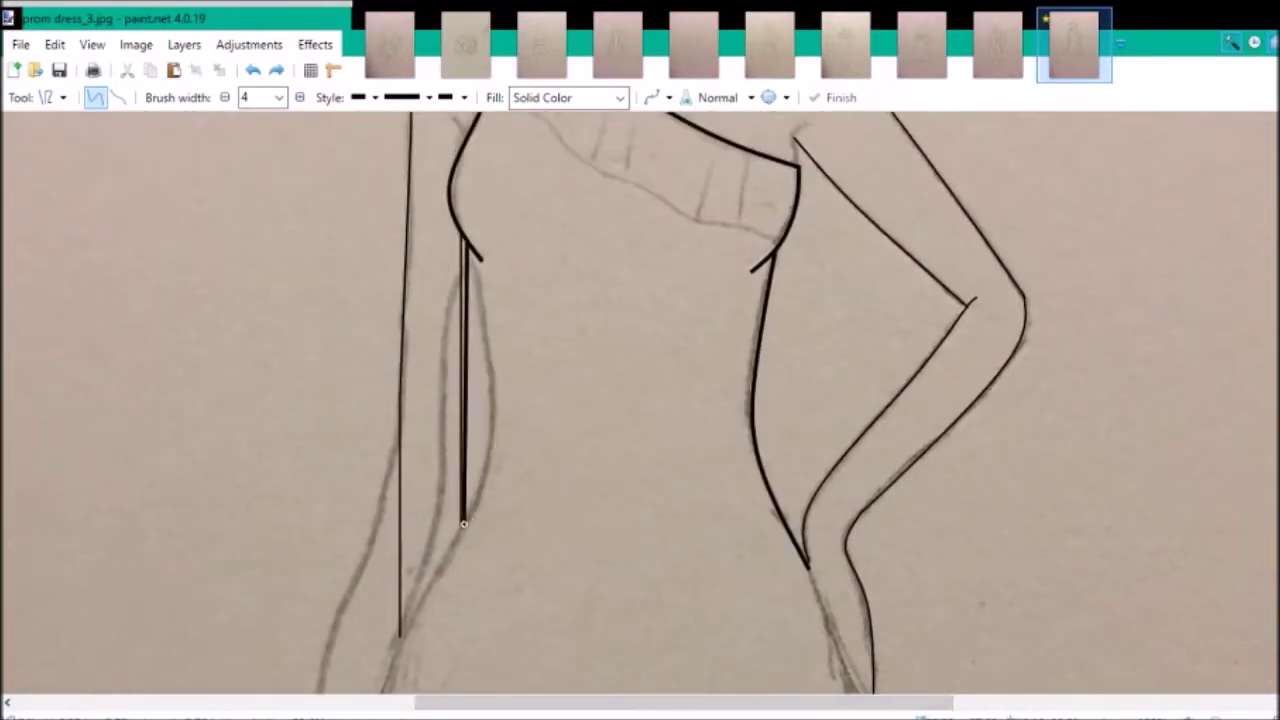
{"action": "left_click_drag", "start_coordinate": [463, 440], "coordinate": [491, 443]}
{"action": "left_click_drag", "start_coordinate": [470, 343], "coordinate": [490, 343]}
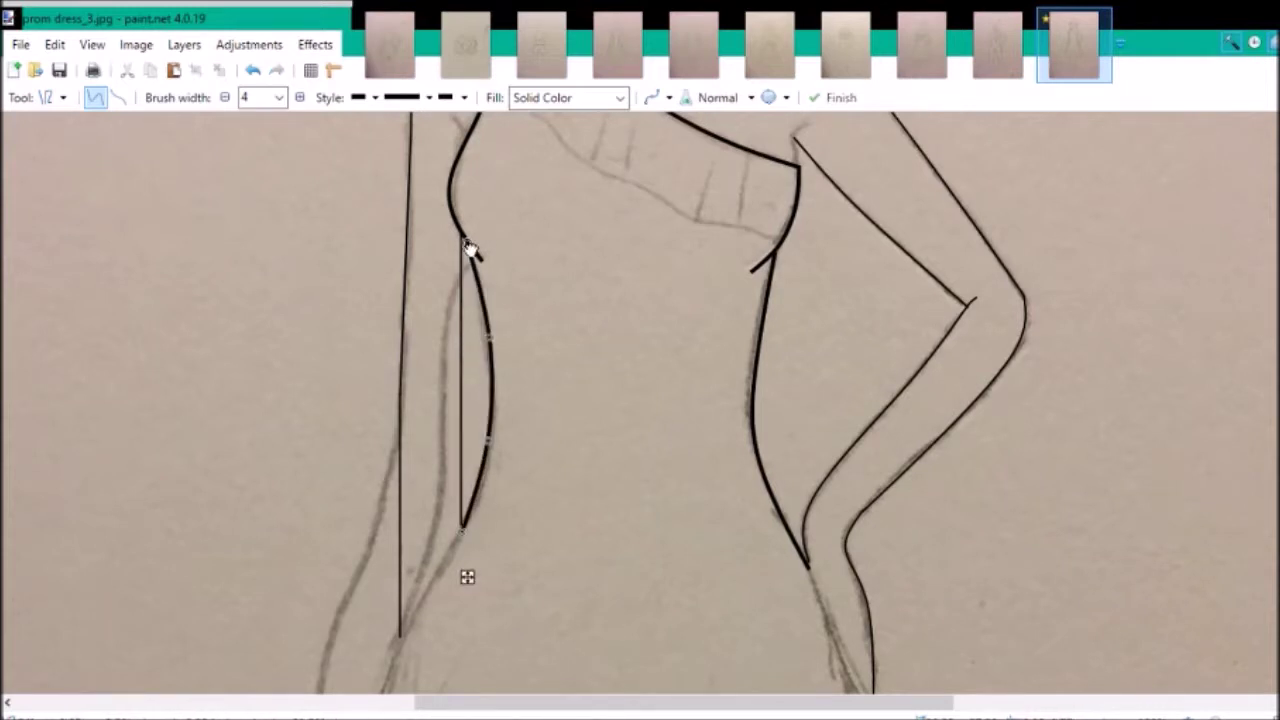
{"action": "left_click_drag", "start_coordinate": [462, 528], "coordinate": [445, 564]}
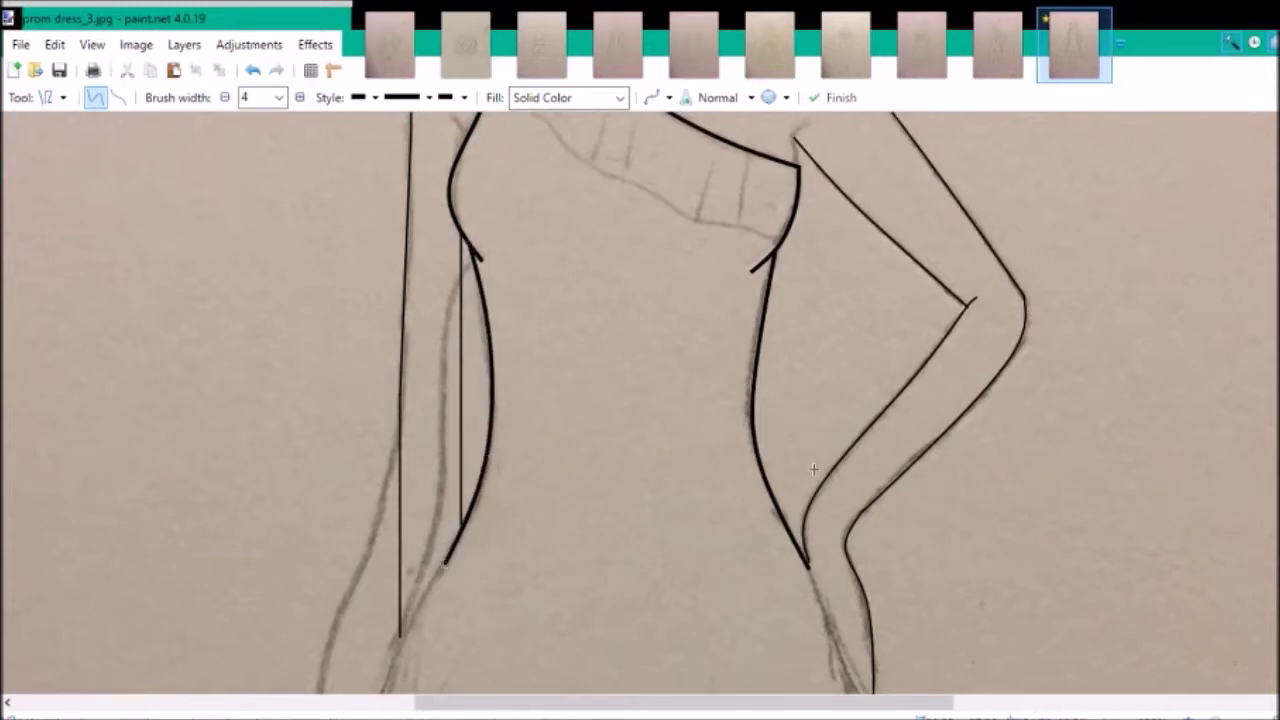
- Trace the skirt's right edge from the hip down to the hem corner, following the sketch
{"action": "scroll", "coordinate": [813, 470], "scroll_direction": "down", "scroll_amount": 4}
{"action": "left_click_drag", "start_coordinate": [808, 272], "coordinate": [987, 656]}
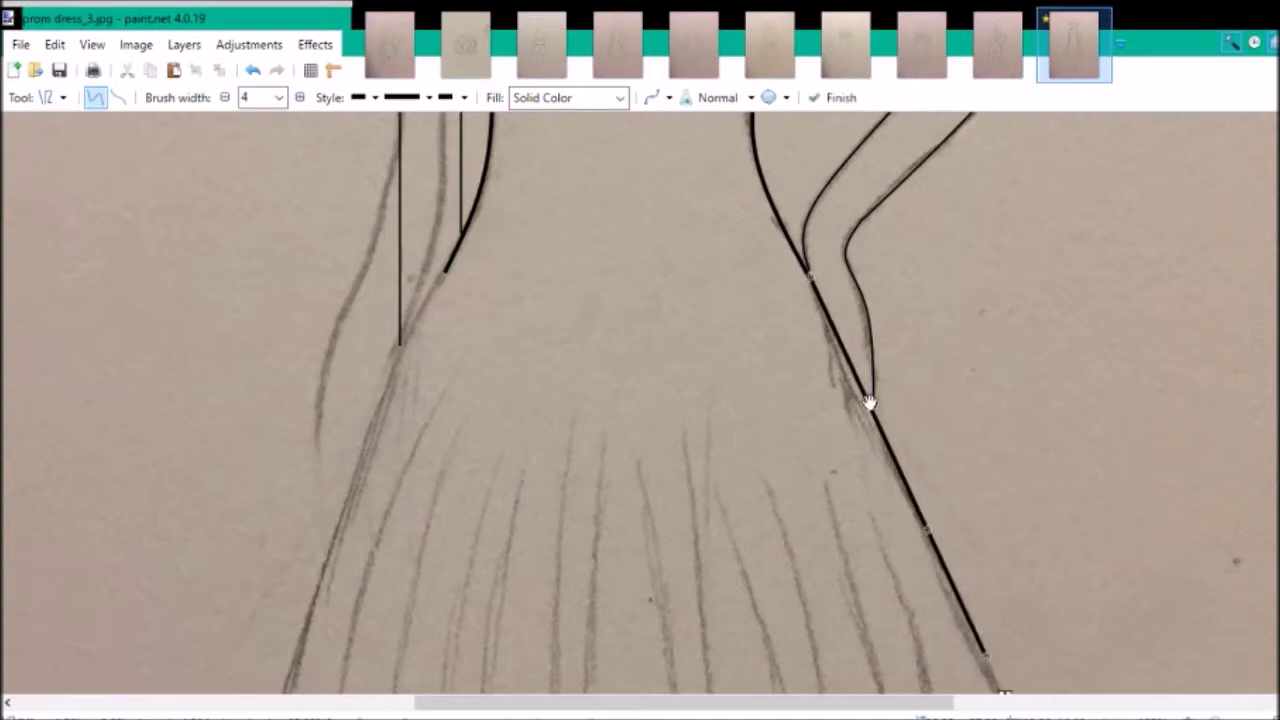
{"action": "scroll", "coordinate": [931, 526], "scroll_direction": "down", "scroll_amount": 4}
{"action": "left_click_drag", "start_coordinate": [987, 358], "coordinate": [1034, 456]}
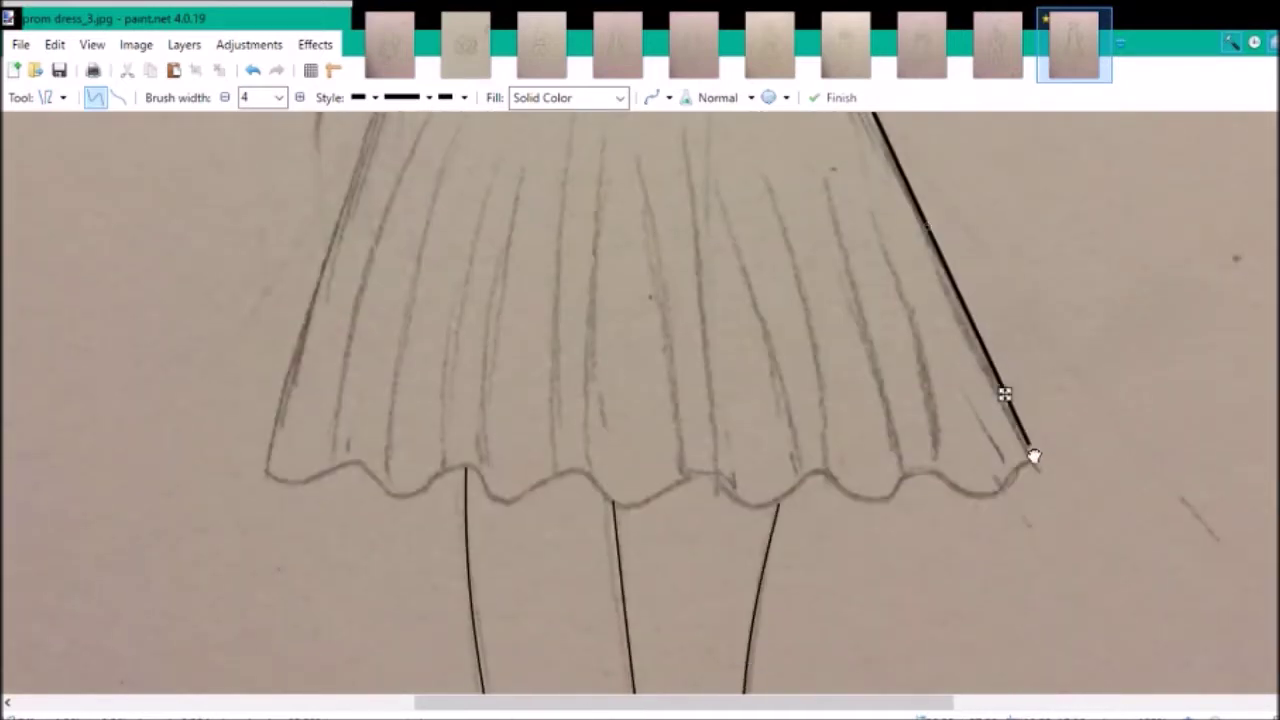
{"action": "scroll", "coordinate": [1034, 456], "scroll_direction": "up", "scroll_amount": 3}
{"action": "left_click", "coordinate": [855, 287]}
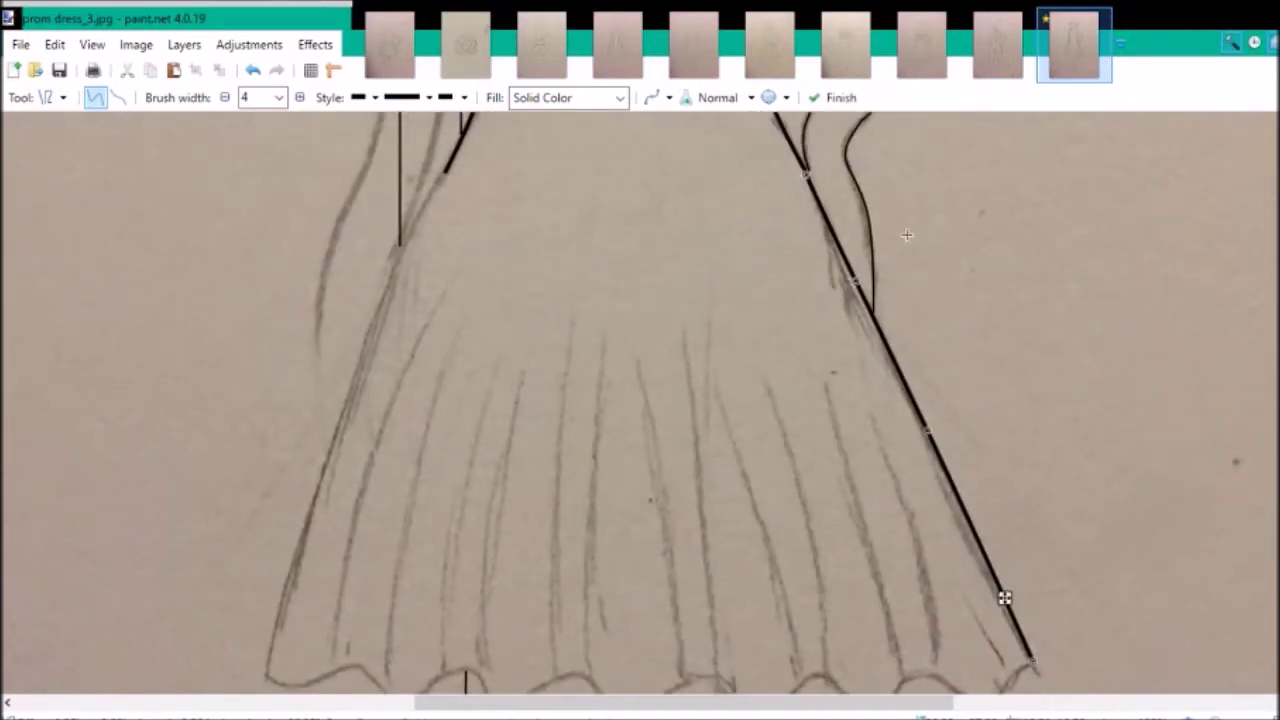
{"action": "scroll", "coordinate": [907, 235], "scroll_direction": "up", "scroll_amount": 3}
{"action": "key", "text": "Return"}
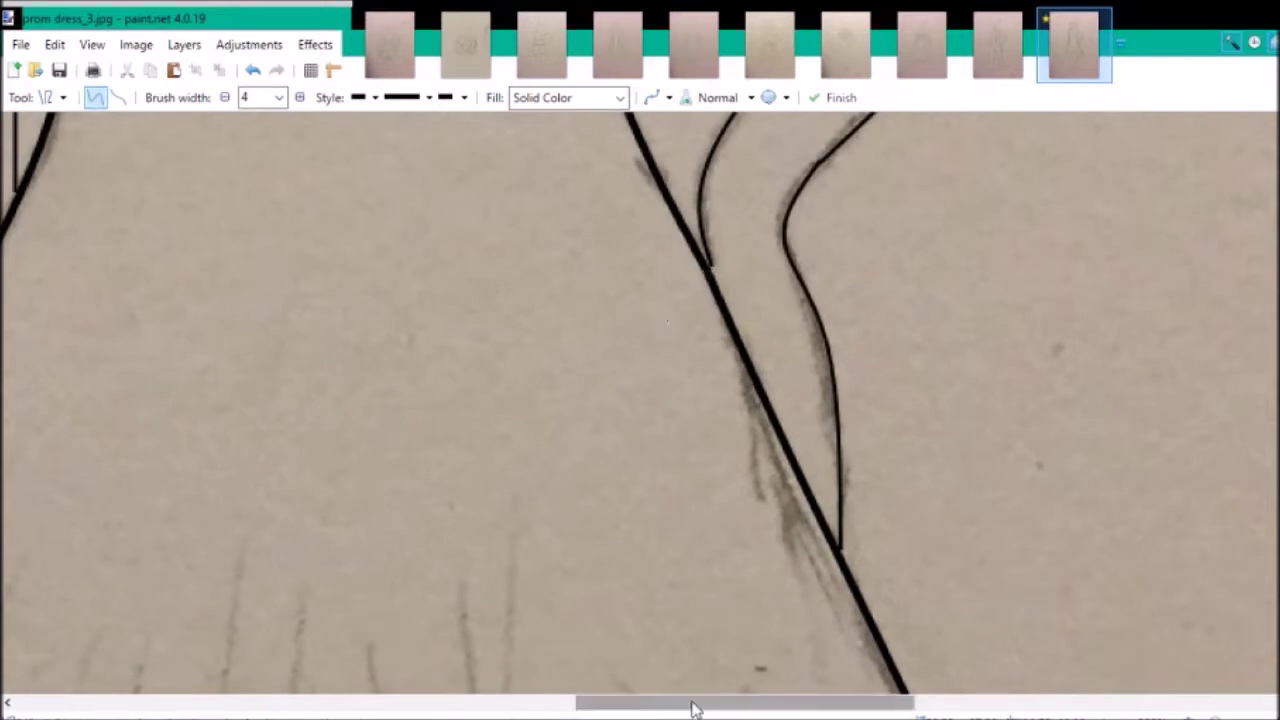
- Trace the skirt's left edge from the hip down to the hem corner with a slight curve
{"action": "left_click_drag", "start_coordinate": [696, 706], "coordinate": [507, 706]}
{"action": "scroll", "coordinate": [505, 690], "scroll_direction": "down", "scroll_amount": 3}
{"action": "scroll", "coordinate": [416, 648], "scroll_direction": "up", "scroll_amount": 2}
{"action": "left_click_drag", "start_coordinate": [409, 571], "coordinate": [527, 235]}
{"action": "left_click_drag", "start_coordinate": [466, 389], "coordinate": [430, 466]}
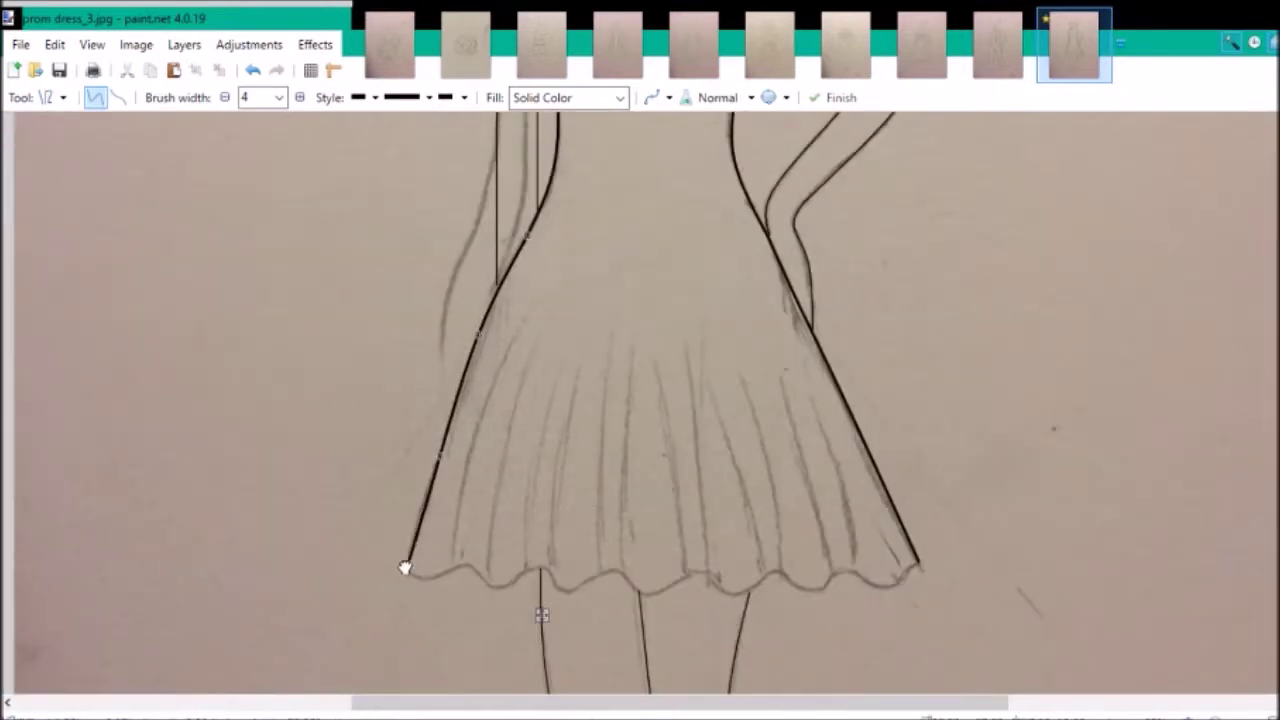
{"action": "scroll", "coordinate": [406, 620], "scroll_direction": "up", "scroll_amount": 2}
{"action": "key", "text": "Return"}
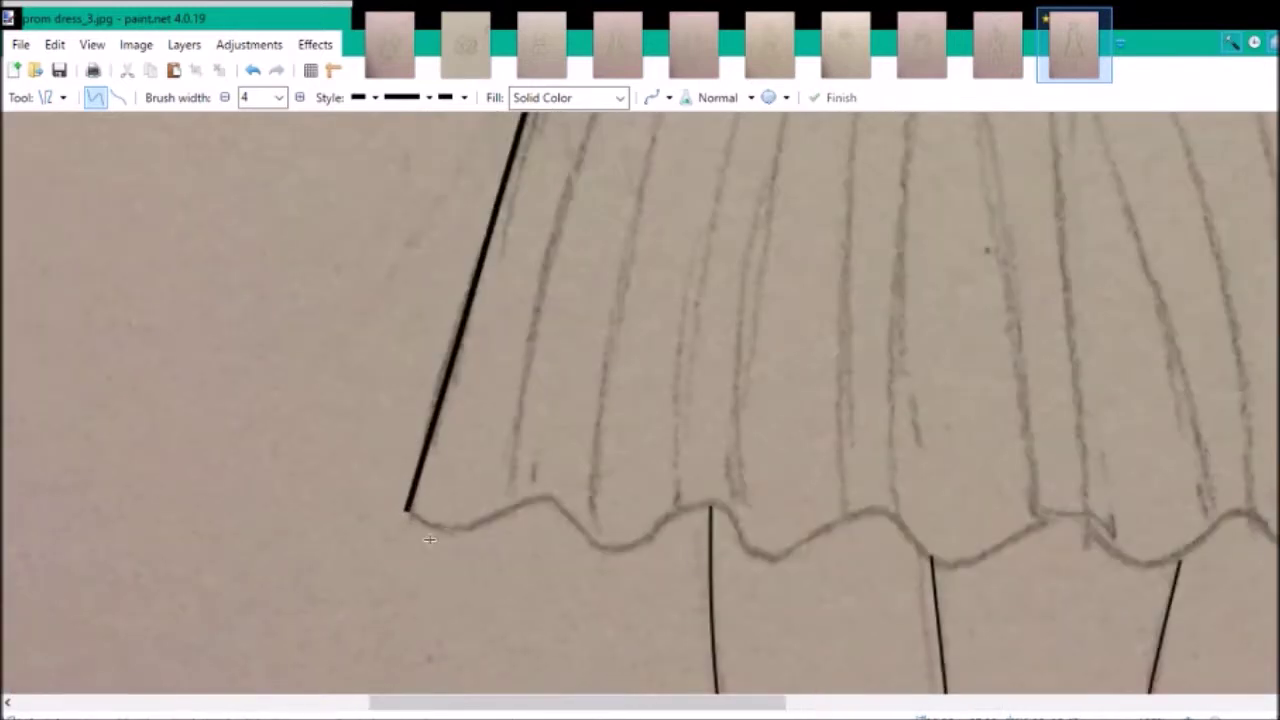
- Trace the wavy hem from the left corner across the left leg and past the line between the legs
{"action": "left_click_drag", "start_coordinate": [561, 507], "coordinate": [668, 558]}
{"action": "left_click_drag", "start_coordinate": [500, 560], "coordinate": [594, 520]}
{"action": "left_click_drag", "start_coordinate": [530, 706], "coordinate": [639, 708]}
{"action": "mouse_move", "coordinate": [430, 558]}
{"action": "left_mouse_down"}
{"action": "mouse_move", "coordinate": [633, 588]}
{"action": "mouse_move", "coordinate": [677, 557]}
{"action": "left_mouse_up"}
{"action": "mouse_move", "coordinate": [509, 563]}
{"action": "left_mouse_down"}
{"action": "mouse_move", "coordinate": [586, 566]}
{"action": "mouse_move", "coordinate": [600, 540]}
{"action": "mouse_move", "coordinate": [555, 522]}
{"action": "left_mouse_up"}
{"action": "left_click_drag", "start_coordinate": [463, 566], "coordinate": [478, 559]}
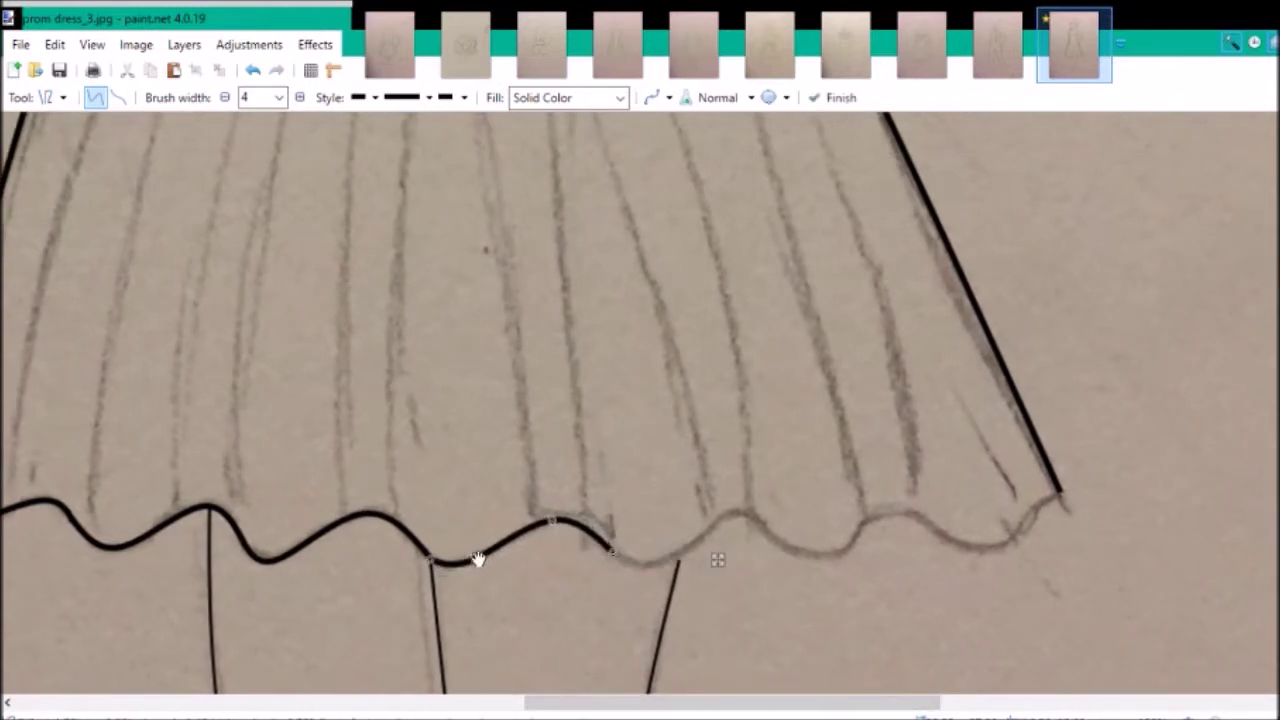
- Continue the wavy hem over the right leg through the next scallops toward the right corner
{"action": "left_click_drag", "start_coordinate": [612, 551], "coordinate": [837, 549]}
{"action": "mouse_move", "coordinate": [734, 549]}
{"action": "left_mouse_down"}
{"action": "mouse_move", "coordinate": [666, 566]}
{"action": "mouse_move", "coordinate": [808, 559]}
{"action": "left_mouse_up"}
{"action": "left_click_drag", "start_coordinate": [683, 711], "coordinate": [758, 711]}
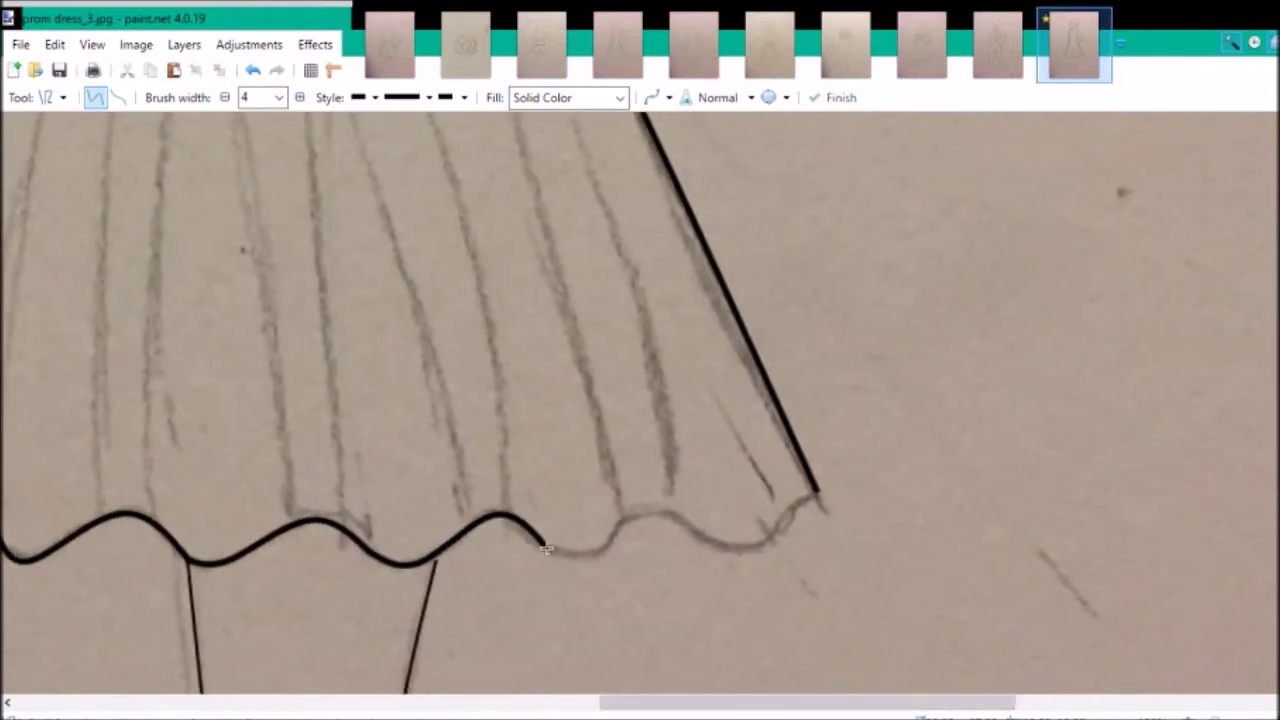
{"action": "left_click_drag", "start_coordinate": [622, 546], "coordinate": [550, 555]}
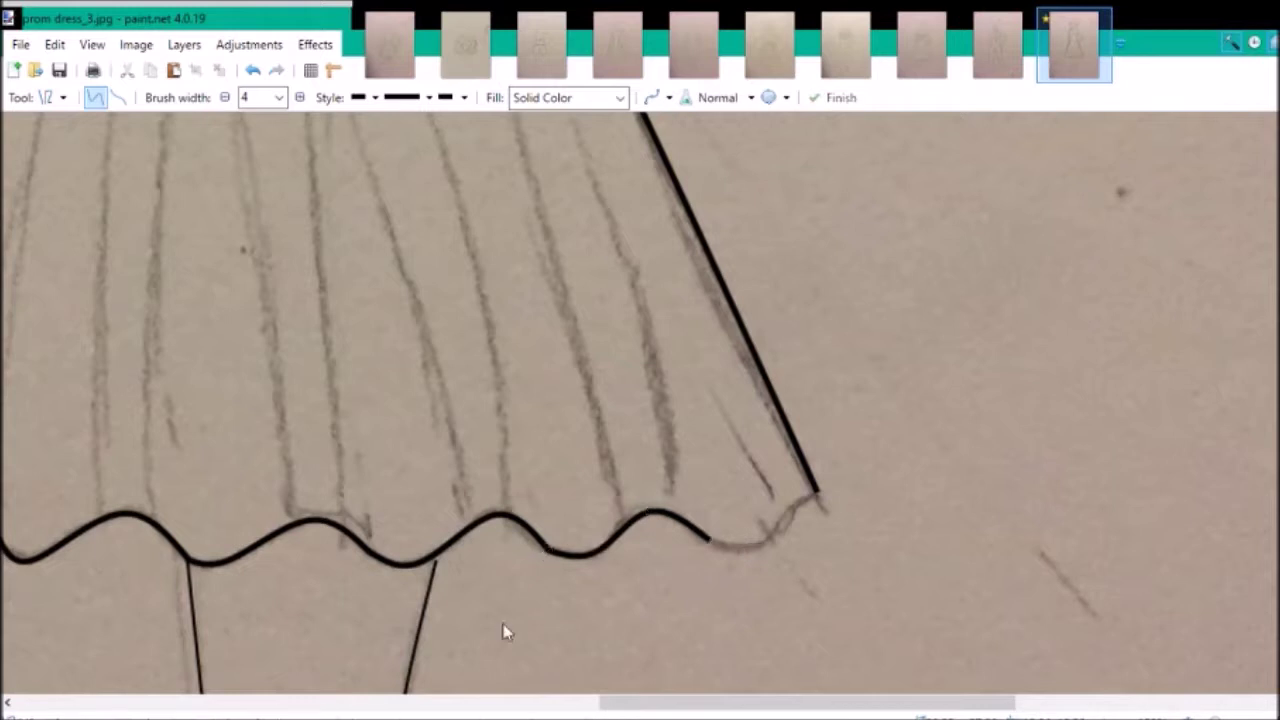
- Trace the last scallop of the hem and join it to the skirt's right corner
{"action": "scroll", "coordinate": [630, 623], "scroll_direction": "up", "scroll_amount": 2}
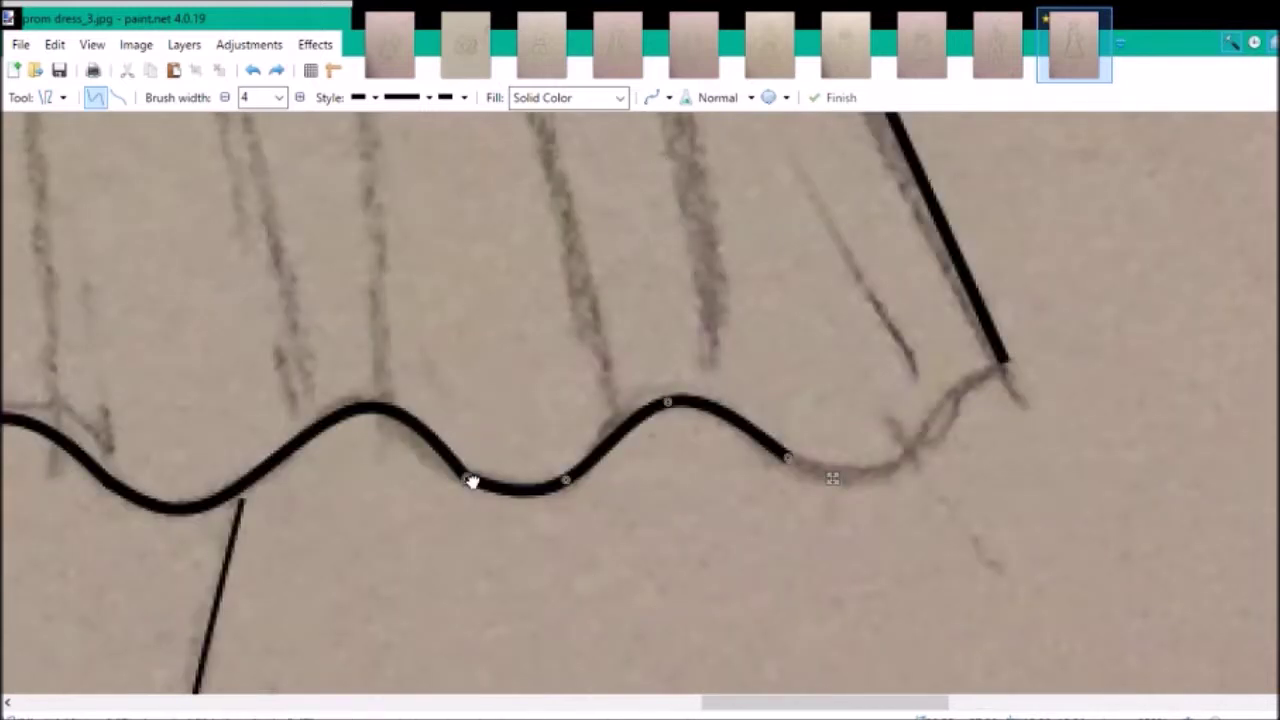
{"action": "left_click_drag", "start_coordinate": [820, 703], "coordinate": [870, 703]}
{"action": "left_click_drag", "start_coordinate": [510, 450], "coordinate": [727, 358]}
{"action": "left_click_drag", "start_coordinate": [618, 404], "coordinate": [626, 471]}
{"action": "left_click_drag", "start_coordinate": [676, 410], "coordinate": [687, 400]}
{"action": "left_click_drag", "start_coordinate": [618, 470], "coordinate": [605, 475]}
{"action": "scroll", "coordinate": [613, 473], "scroll_direction": "down", "scroll_amount": 4}
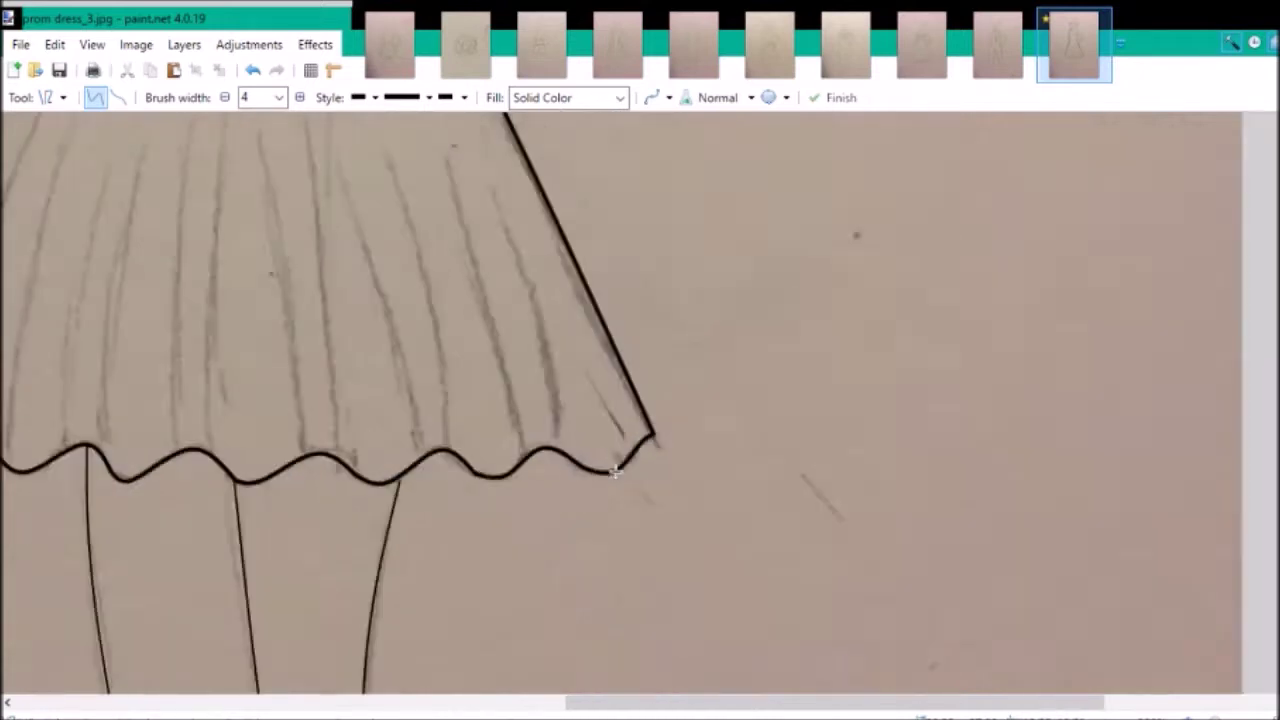
- Trace the bodice band's wavy lower edge from the left armhole diagonally across most of the chest
{"action": "scroll", "coordinate": [547, 505], "scroll_direction": "up", "scroll_amount": 5}
{"action": "scroll", "coordinate": [547, 505], "scroll_direction": "up", "scroll_amount": 3}
{"action": "scroll", "coordinate": [640, 400], "scroll_direction": "up", "scroll_amount": 3}
{"action": "left_click_drag", "start_coordinate": [355, 388], "coordinate": [510, 512]}
{"action": "mouse_move", "coordinate": [409, 434]}
{"action": "left_mouse_down"}
{"action": "mouse_move", "coordinate": [463, 466]}
{"action": "mouse_move", "coordinate": [390, 438]}
{"action": "left_mouse_up"}
{"action": "left_click_drag", "start_coordinate": [510, 512], "coordinate": [705, 597]}
{"action": "left_click_drag", "start_coordinate": [634, 577], "coordinate": [553, 551]}
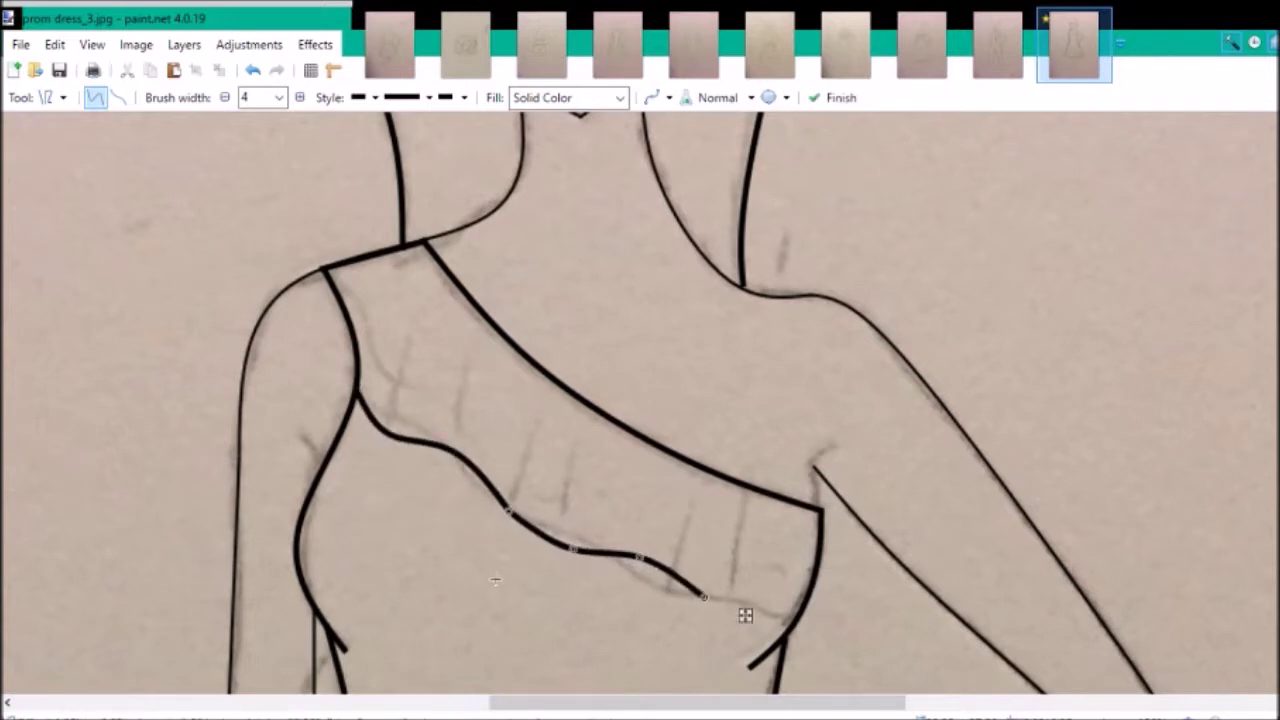
- Redraw the last wave of the bodice band's lower edge so it meets the bodice's right side
{"action": "scroll", "coordinate": [723, 670], "scroll_direction": "up", "scroll_amount": 4}
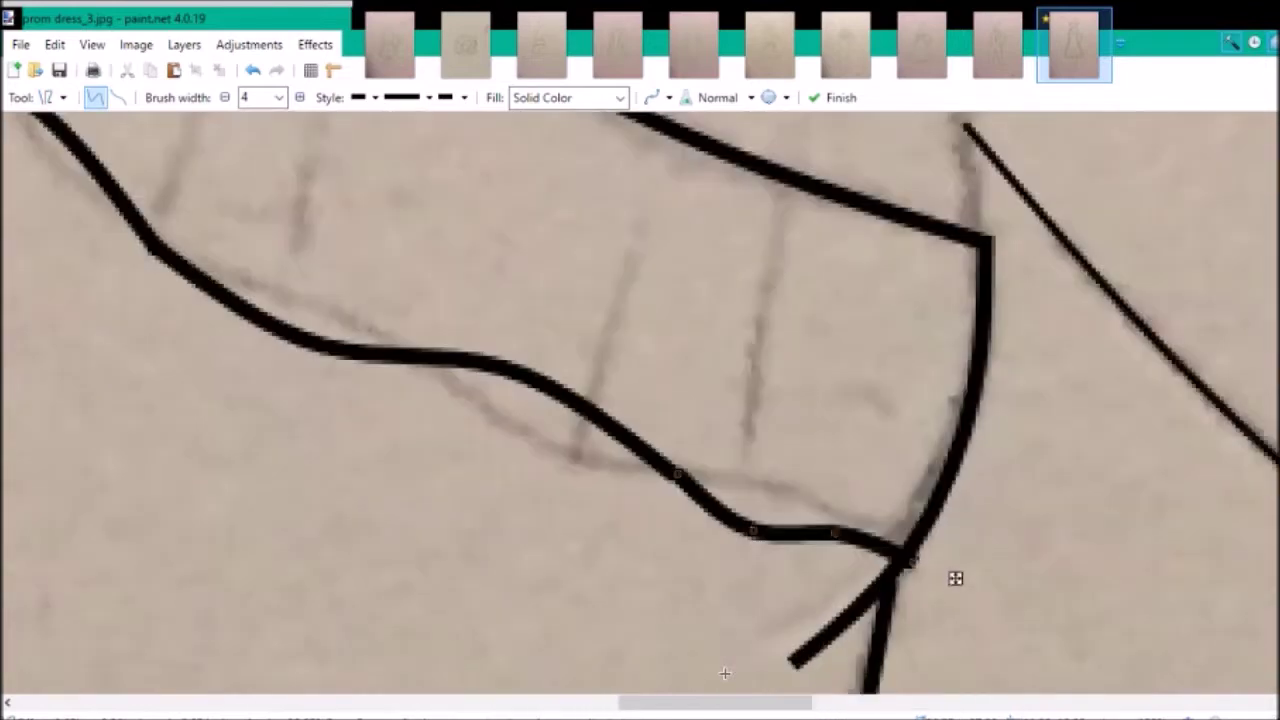
{"action": "left_click_drag", "start_coordinate": [766, 546], "coordinate": [800, 568]}
{"action": "key", "text": "ctrl+z"}
{"action": "left_click_drag", "start_coordinate": [677, 474], "coordinate": [914, 531]}
{"action": "left_click_drag", "start_coordinate": [749, 500], "coordinate": [754, 543]}
{"action": "mouse_move", "coordinate": [836, 512]}
{"action": "left_mouse_down"}
{"action": "mouse_move", "coordinate": [834, 560]}
{"action": "mouse_move", "coordinate": [894, 571]}
{"action": "left_mouse_up"}
{"action": "scroll", "coordinate": [894, 571], "scroll_direction": "down", "scroll_amount": 4}
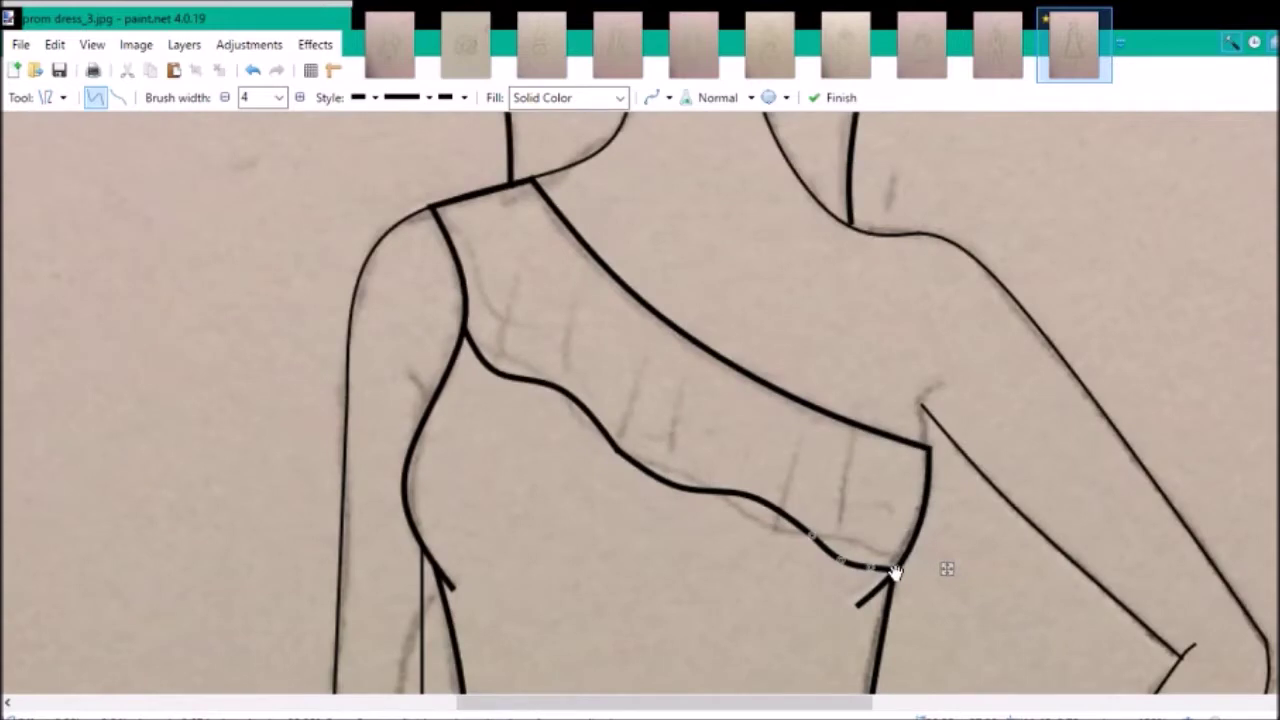
- Set the brush width to 3 and trace the innermost curl of the hair bun's spiral and the left side of its inner loop
{"action": "scroll", "coordinate": [640, 400], "scroll_direction": "down", "scroll_amount": 3}
{"action": "scroll", "coordinate": [640, 400], "scroll_direction": "up", "scroll_amount": 3}
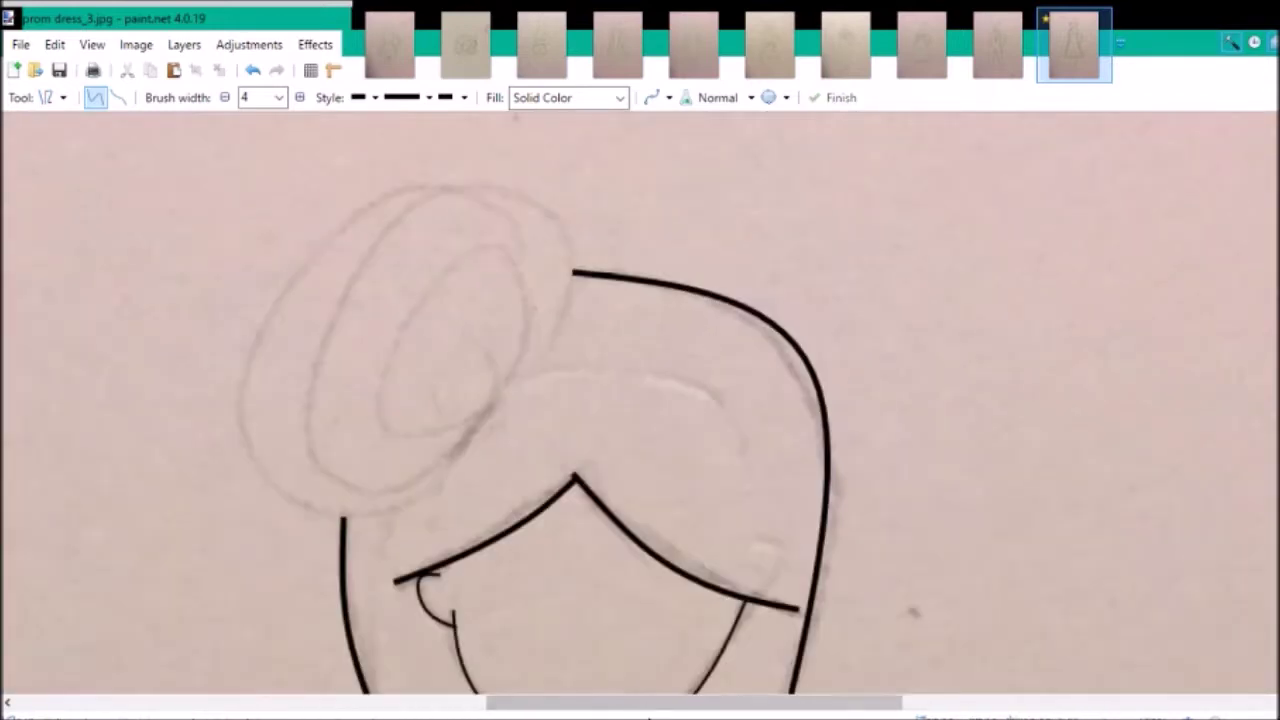
{"action": "left_click", "coordinate": [224, 97]}
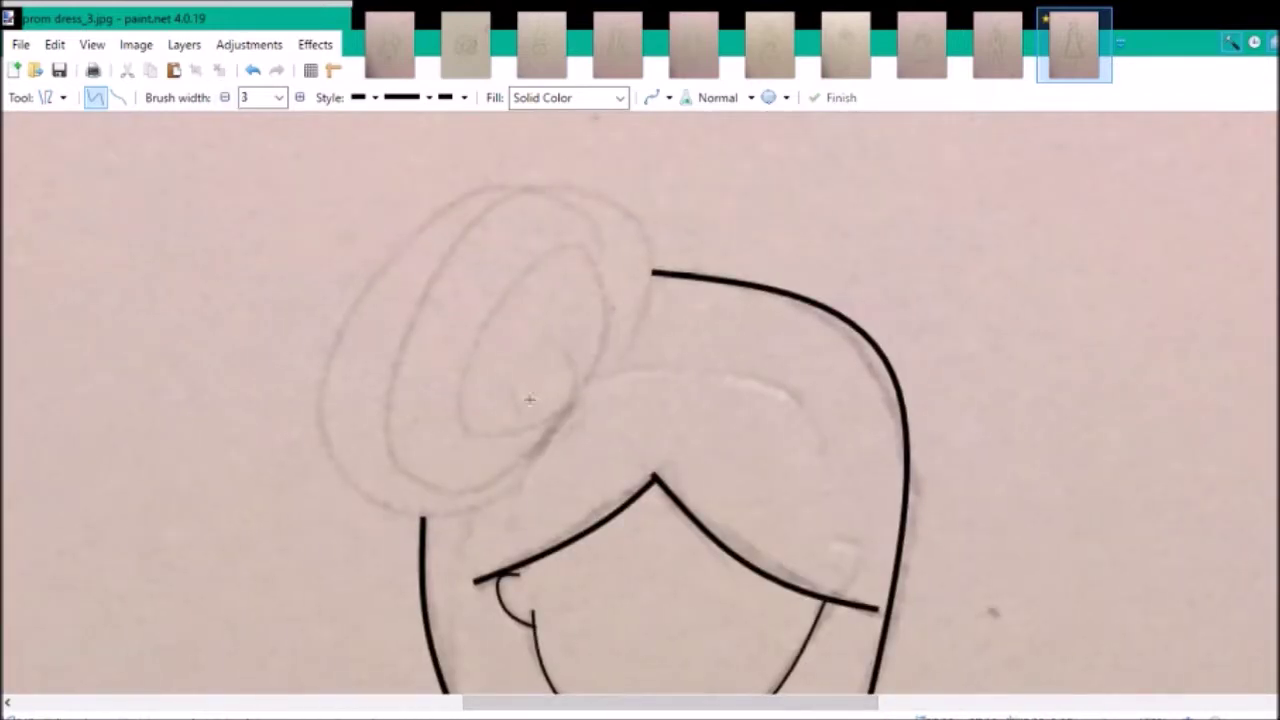
{"action": "scroll", "coordinate": [514, 391], "scroll_direction": "up", "scroll_amount": 3}
{"action": "mouse_move", "coordinate": [523, 388]}
{"action": "left_mouse_down"}
{"action": "mouse_move", "coordinate": [634, 382]}
{"action": "mouse_move", "coordinate": [574, 298]}
{"action": "mouse_move", "coordinate": [612, 285]}
{"action": "mouse_move", "coordinate": [636, 318]}
{"action": "mouse_move", "coordinate": [628, 377]}
{"action": "left_mouse_up"}
{"action": "left_click_drag", "start_coordinate": [568, 443], "coordinate": [537, 147]}
{"action": "left_click_drag", "start_coordinate": [552, 295], "coordinate": [414, 457]}
{"action": "left_click_drag", "start_coordinate": [548, 251], "coordinate": [448, 268]}
- Trace the top and right side of the bun's inner loop and extend it down past the inner curl
{"action": "scroll", "coordinate": [782, 325], "scroll_direction": "up", "scroll_amount": 3}
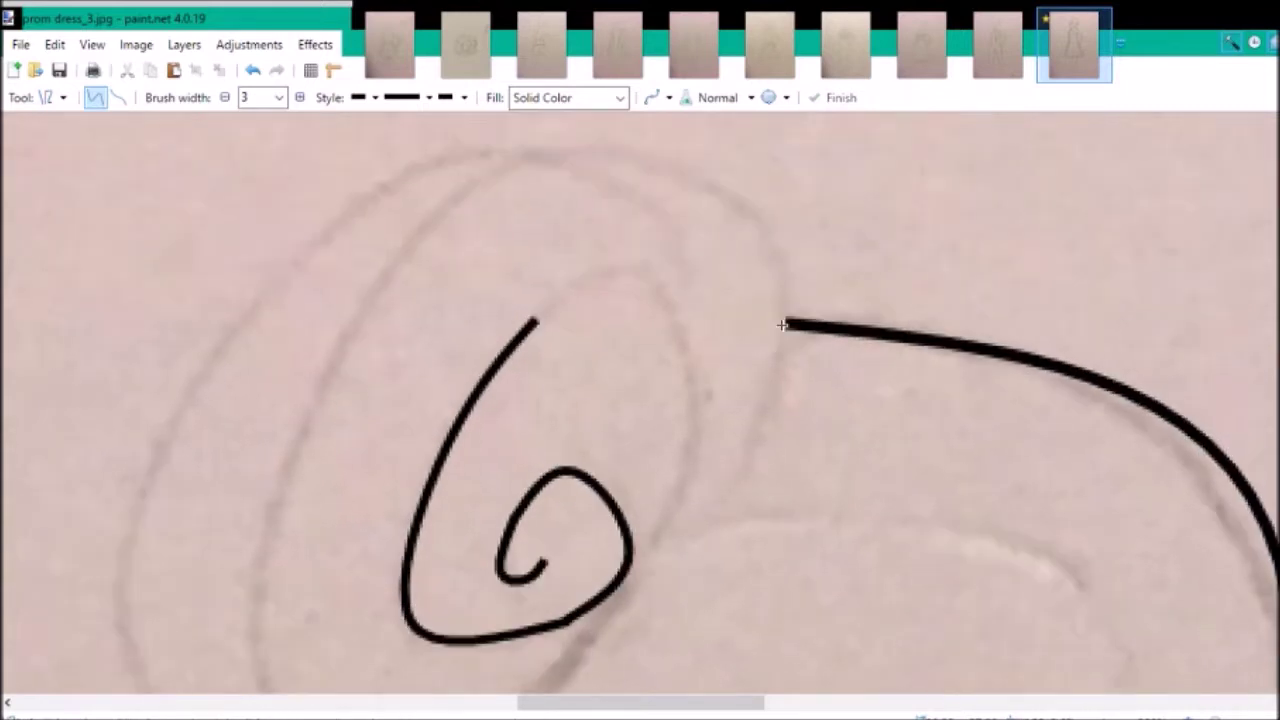
{"action": "left_click_drag", "start_coordinate": [533, 322], "coordinate": [651, 543]}
{"action": "left_click_drag", "start_coordinate": [592, 432], "coordinate": [657, 277]}
{"action": "left_click_drag", "start_coordinate": [651, 410], "coordinate": [694, 420]}
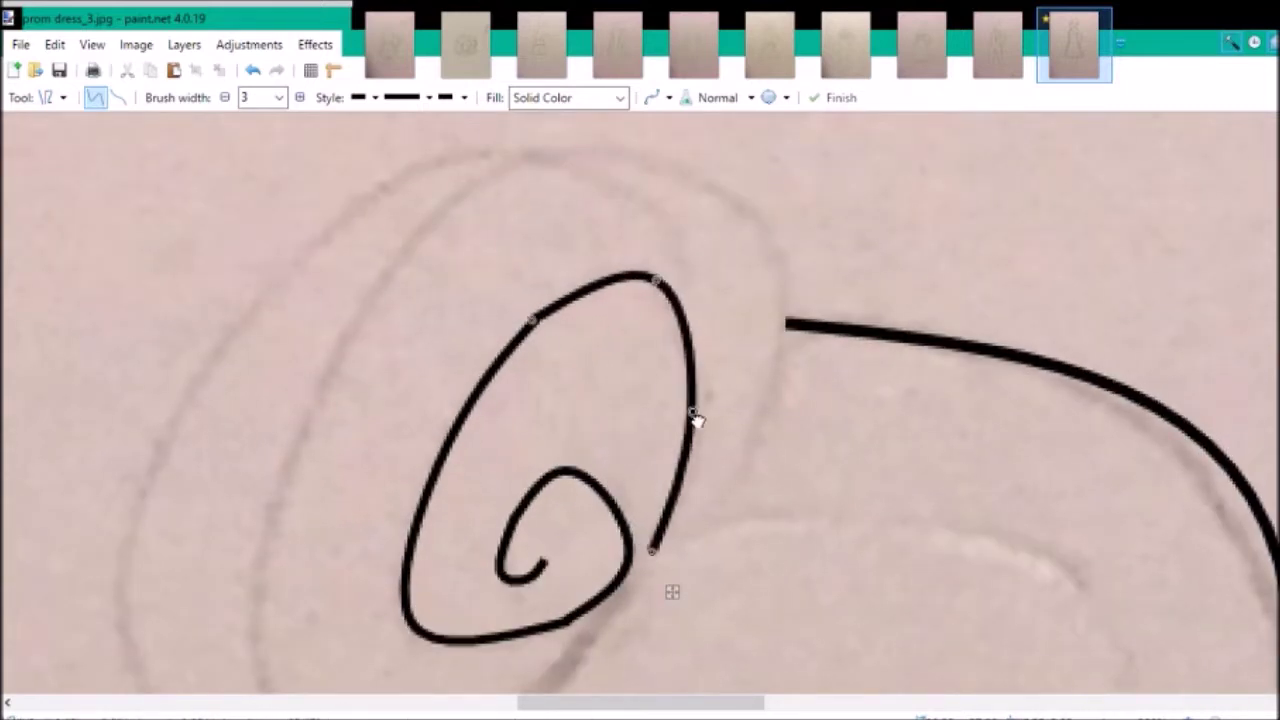
{"action": "scroll", "coordinate": [640, 400], "scroll_direction": "down", "scroll_amount": 3}
{"action": "left_click_drag", "start_coordinate": [651, 368], "coordinate": [565, 478]}
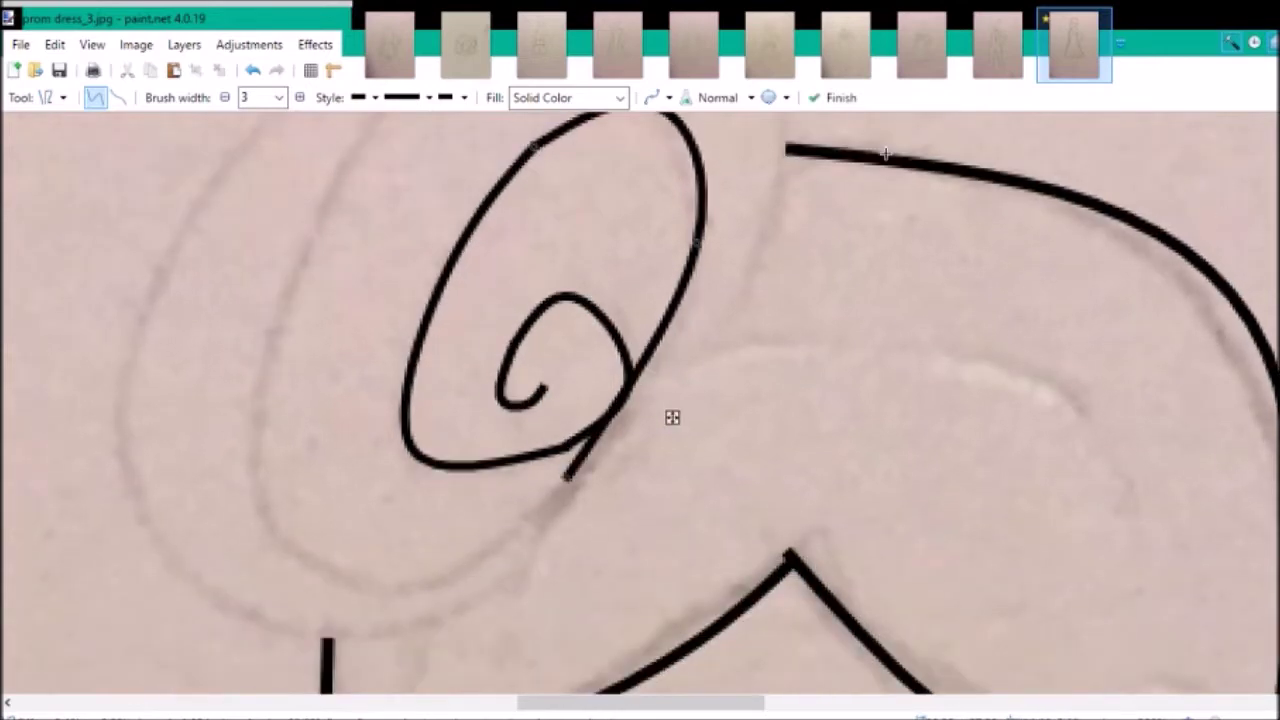
{"action": "left_click_drag", "start_coordinate": [740, 478], "coordinate": [457, 300]}
{"action": "left_click_drag", "start_coordinate": [600, 390], "coordinate": [523, 568]}
{"action": "left_click_drag", "start_coordinate": [480, 420], "coordinate": [436, 496]}
{"action": "scroll", "coordinate": [772, 506], "scroll_direction": "up", "scroll_amount": 2}
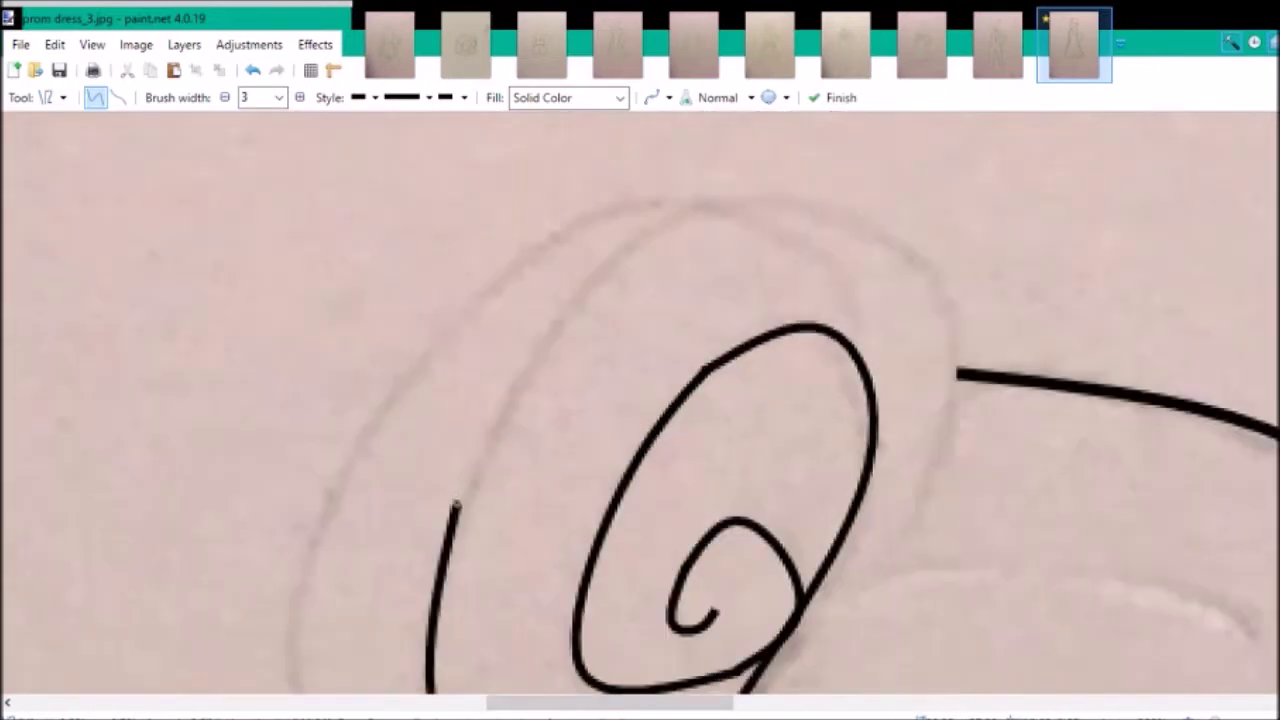
{"action": "mouse_move", "coordinate": [457, 400]}
{"action": "left_mouse_down"}
{"action": "mouse_move", "coordinate": [733, 188]}
{"action": "mouse_move", "coordinate": [872, 270]}
{"action": "left_mouse_up"}
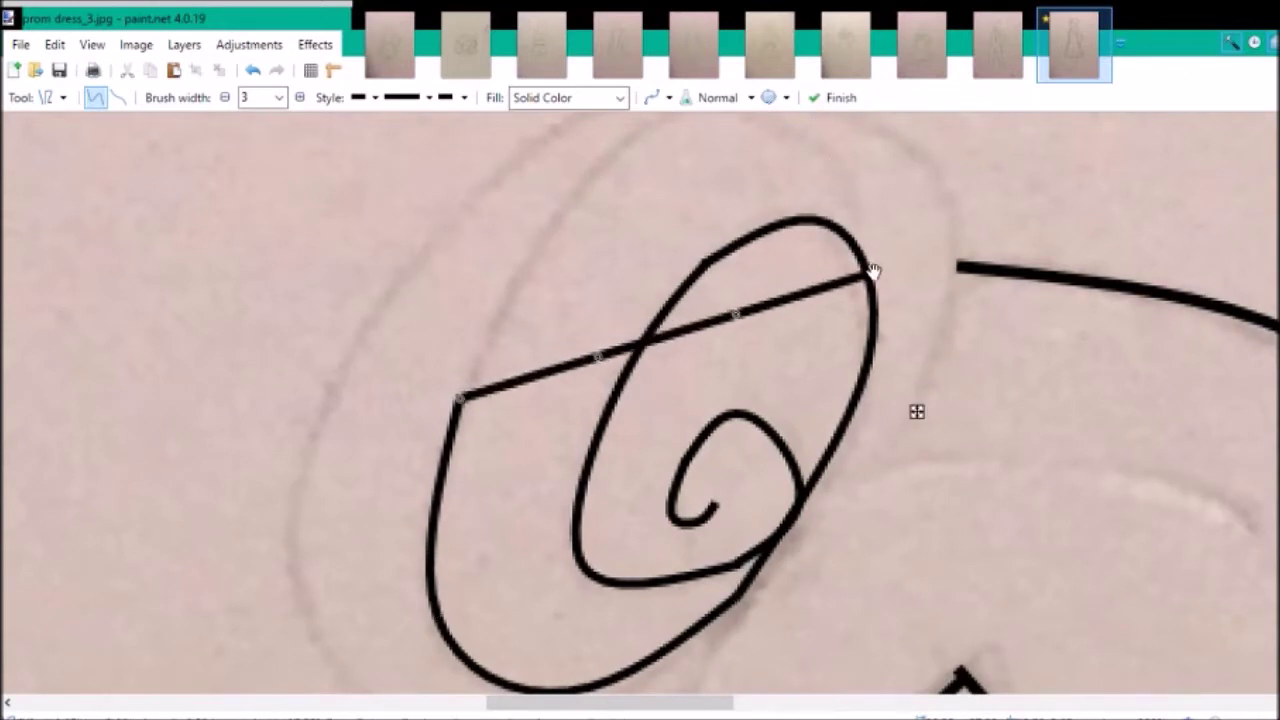
{"action": "key", "text": "Escape"}
- Trace the bottom and lower left side of the bun's middle loop from the end of the inner loop
{"action": "mouse_move", "coordinate": [737, 594]}
{"action": "left_mouse_down"}
{"action": "mouse_move", "coordinate": [829, 549]}
{"action": "mouse_move", "coordinate": [520, 623]}
{"action": "mouse_move", "coordinate": [413, 560]}
{"action": "left_mouse_up"}
{"action": "key", "text": "Return"}
{"action": "mouse_move", "coordinate": [615, 558]}
{"action": "left_mouse_down"}
{"action": "mouse_move", "coordinate": [678, 630]}
{"action": "mouse_move", "coordinate": [672, 673]}
{"action": "left_mouse_up"}
{"action": "scroll", "coordinate": [672, 673], "scroll_direction": "down", "scroll_amount": 2}
{"action": "left_click_drag", "start_coordinate": [557, 429], "coordinate": [493, 567]}
{"action": "left_click_drag", "start_coordinate": [413, 440], "coordinate": [437, 329]}
{"action": "left_click_drag", "start_coordinate": [457, 500], "coordinate": [480, 563]}
{"action": "key", "text": "Return"}
- Trace the upper left, top and right side of the bun's middle loop and join it to the inner loop's end
{"action": "scroll", "coordinate": [480, 563], "scroll_direction": "up", "scroll_amount": 2}
{"action": "left_click_drag", "start_coordinate": [440, 472], "coordinate": [906, 463]}
{"action": "left_click_drag", "start_coordinate": [645, 478], "coordinate": [890, 212]}
{"action": "scroll", "coordinate": [890, 212], "scroll_direction": "down", "scroll_amount": 3}
{"action": "scroll", "coordinate": [890, 212], "scroll_direction": "right", "scroll_amount": 2}
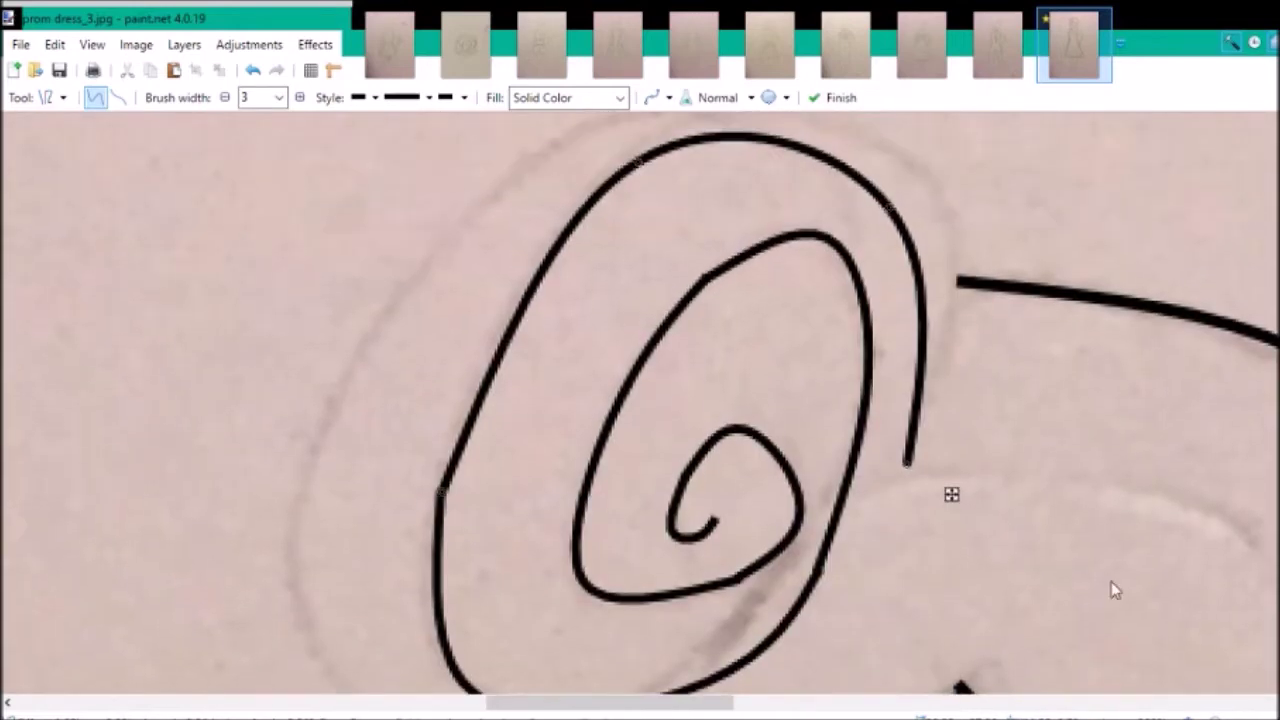
{"action": "scroll", "coordinate": [858, 319], "scroll_direction": "up", "scroll_amount": 1}
{"action": "scroll", "coordinate": [858, 319], "scroll_direction": "left", "scroll_amount": 1}
{"action": "left_click_drag", "start_coordinate": [858, 319], "coordinate": [777, 414]}
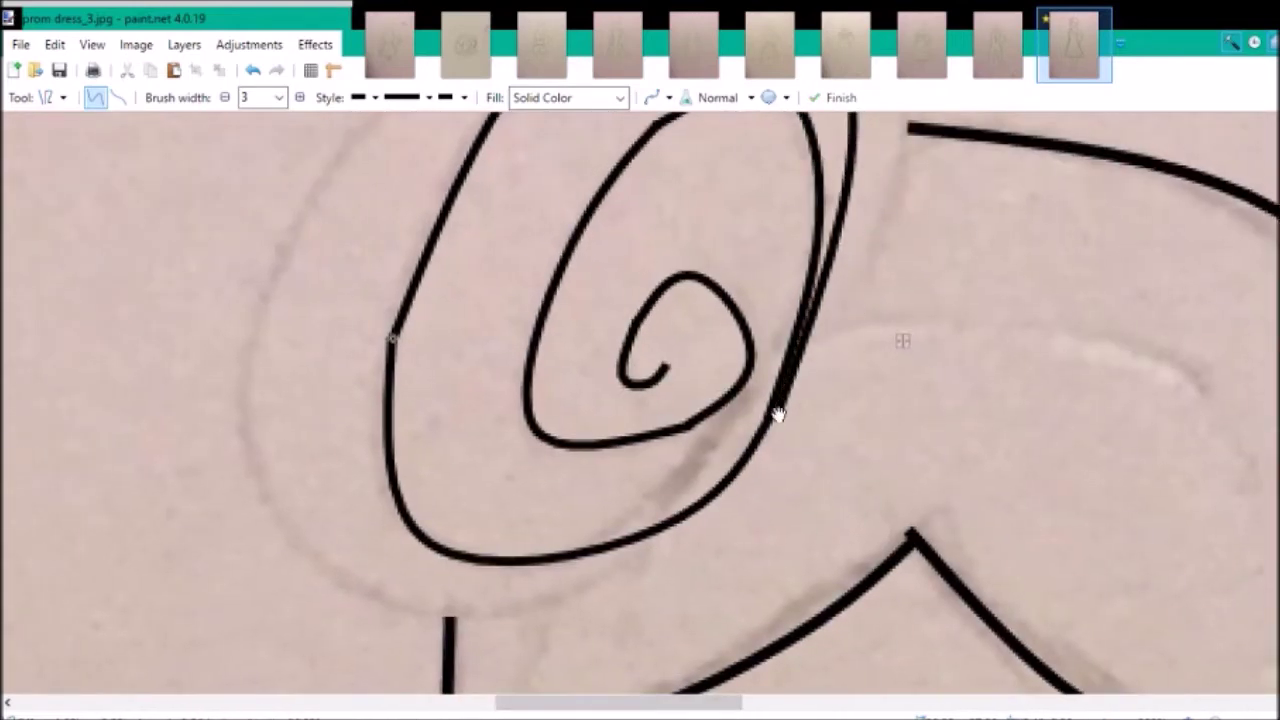
- Reshape the top and right side of the bun's middle loop so it meets the start of the head's hair outline
{"action": "scroll", "coordinate": [777, 414], "scroll_direction": "up", "scroll_amount": 3}
{"action": "left_click_drag", "start_coordinate": [857, 223], "coordinate": [900, 255]}
{"action": "left_click_drag", "start_coordinate": [590, 181], "coordinate": [609, 206]}
{"action": "left_click_drag", "start_coordinate": [900, 250], "coordinate": [875, 275]}
{"action": "scroll", "coordinate": [640, 404], "scroll_direction": "down", "scroll_amount": 3}
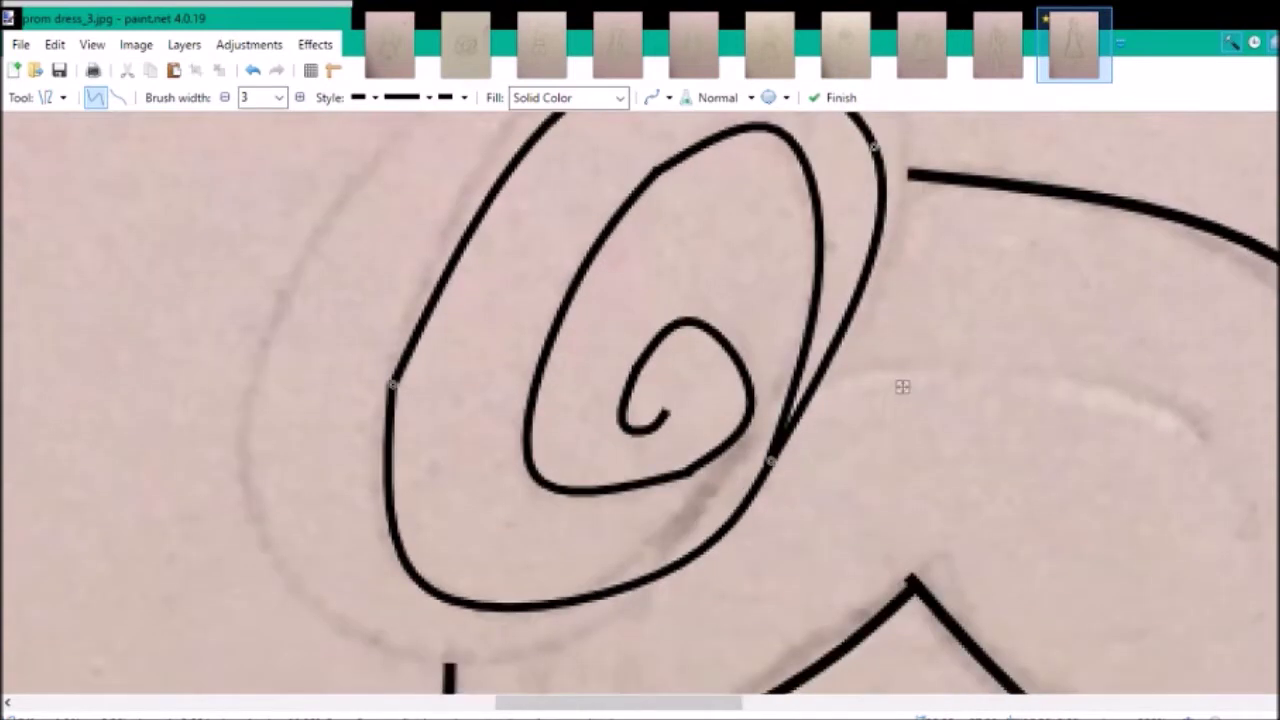
{"action": "scroll", "coordinate": [640, 404], "scroll_direction": "up", "scroll_amount": 2}
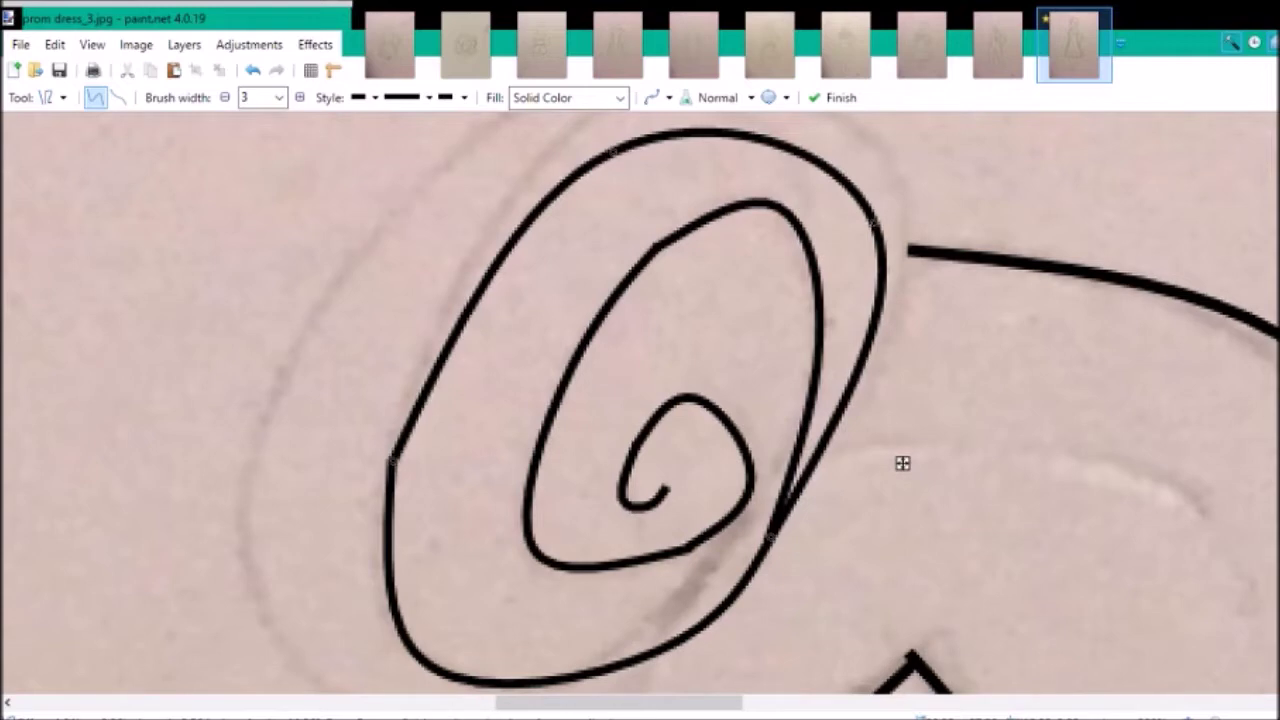
{"action": "scroll", "coordinate": [733, 538], "scroll_direction": "down", "scroll_amount": 4}
{"action": "scroll", "coordinate": [733, 538], "scroll_direction": "up", "scroll_amount": 4}
{"action": "left_click_drag", "start_coordinate": [875, 222], "coordinate": [900, 186]}
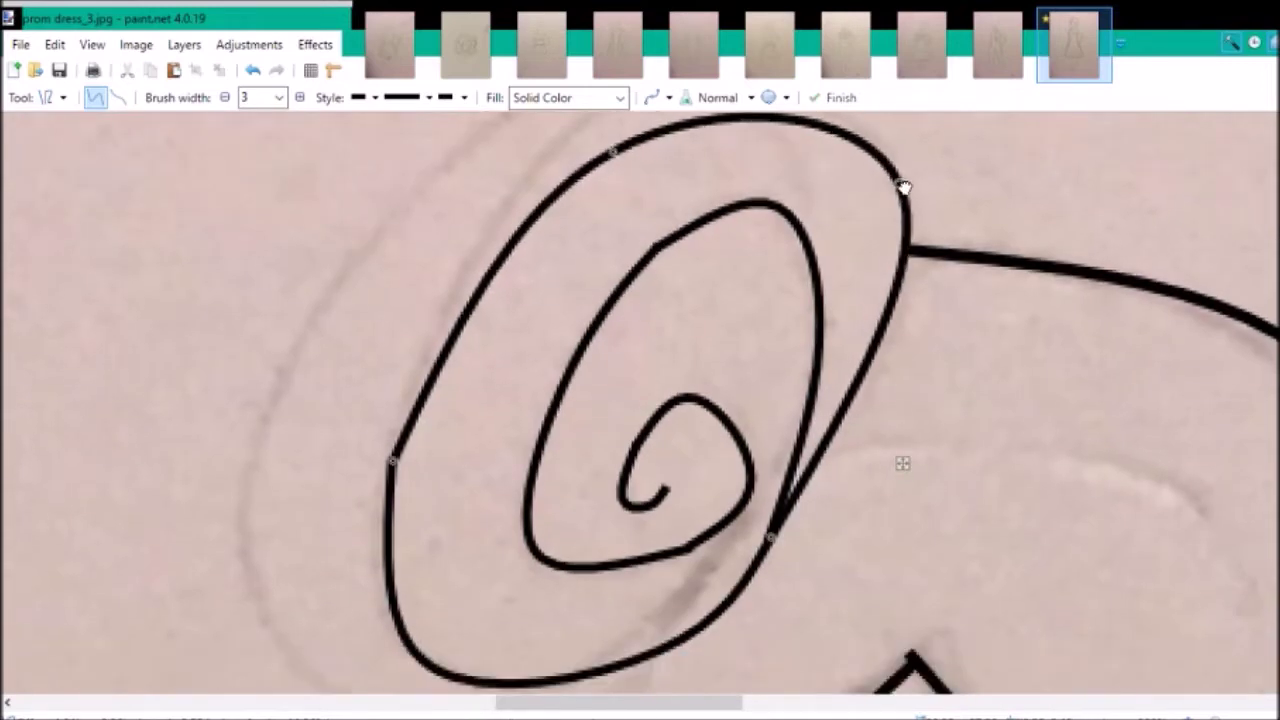
{"action": "left_click_drag", "start_coordinate": [612, 150], "coordinate": [595, 130]}
{"action": "key", "text": "Return"}
- Trace the bottom and lower left of the bun's outer loop, touching the top of the left hair strand
{"action": "scroll", "coordinate": [902, 463], "scroll_direction": "down", "scroll_amount": 3}
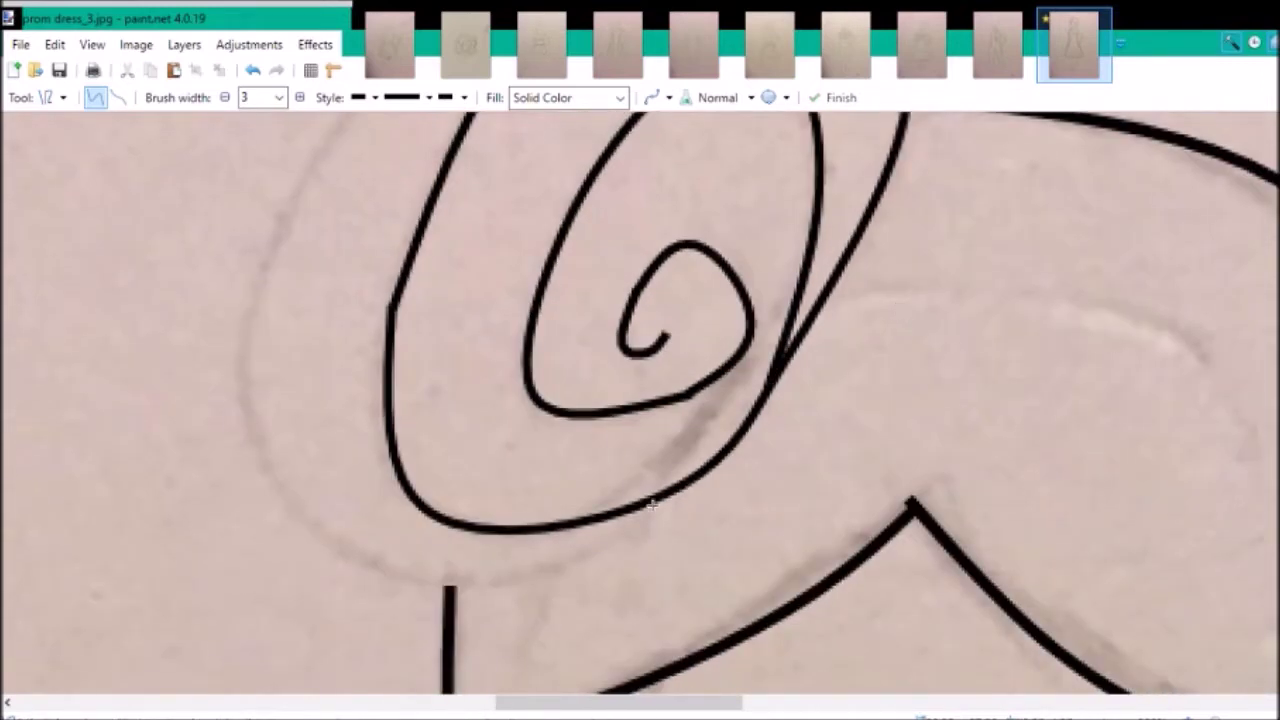
{"action": "scroll", "coordinate": [651, 505], "scroll_direction": "down", "scroll_amount": 2}
{"action": "left_click_drag", "start_coordinate": [651, 505], "coordinate": [403, 320]}
{"action": "left_click_drag", "start_coordinate": [522, 412], "coordinate": [392, 460]}
{"action": "left_click_drag", "start_coordinate": [470, 472], "coordinate": [515, 560]}
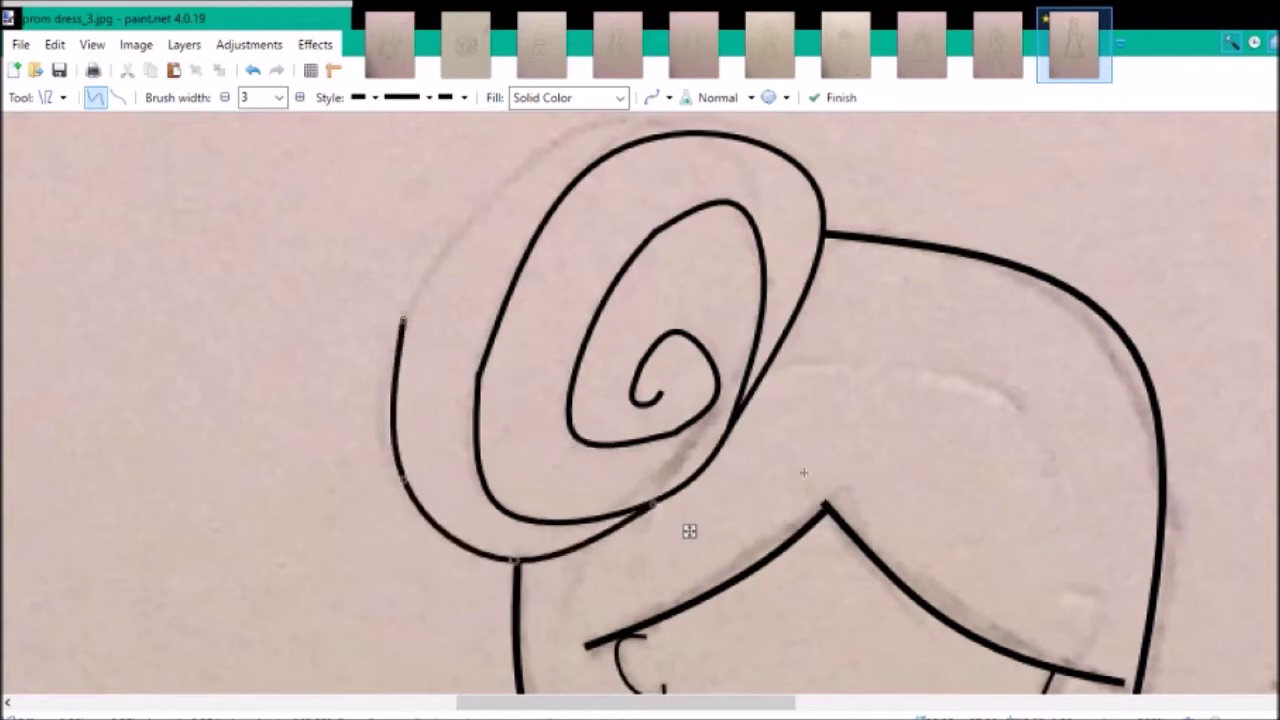
{"action": "left_click_drag", "start_coordinate": [406, 488], "coordinate": [400, 491]}
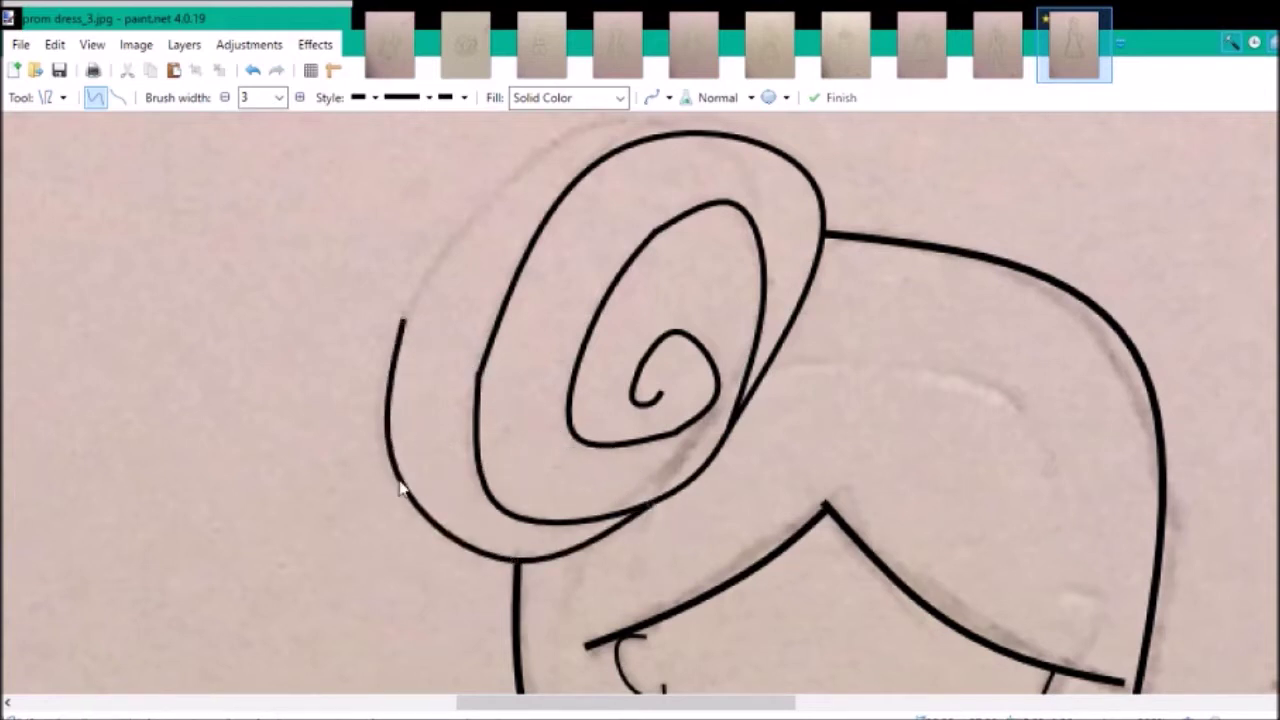
{"action": "key", "text": "Return"}
- Trace the upper left and top of the bun's outer loop, closing it onto the middle loop
{"action": "scroll", "coordinate": [400, 491], "scroll_direction": "up", "scroll_amount": 1}
{"action": "left_click_drag", "start_coordinate": [402, 381], "coordinate": [755, 200]}
{"action": "mouse_move", "coordinate": [634, 263]}
{"action": "left_mouse_down"}
{"action": "mouse_move", "coordinate": [486, 271]}
{"action": "mouse_move", "coordinate": [480, 258]}
{"action": "left_mouse_up"}
{"action": "left_click_drag", "start_coordinate": [597, 178], "coordinate": [608, 162]}
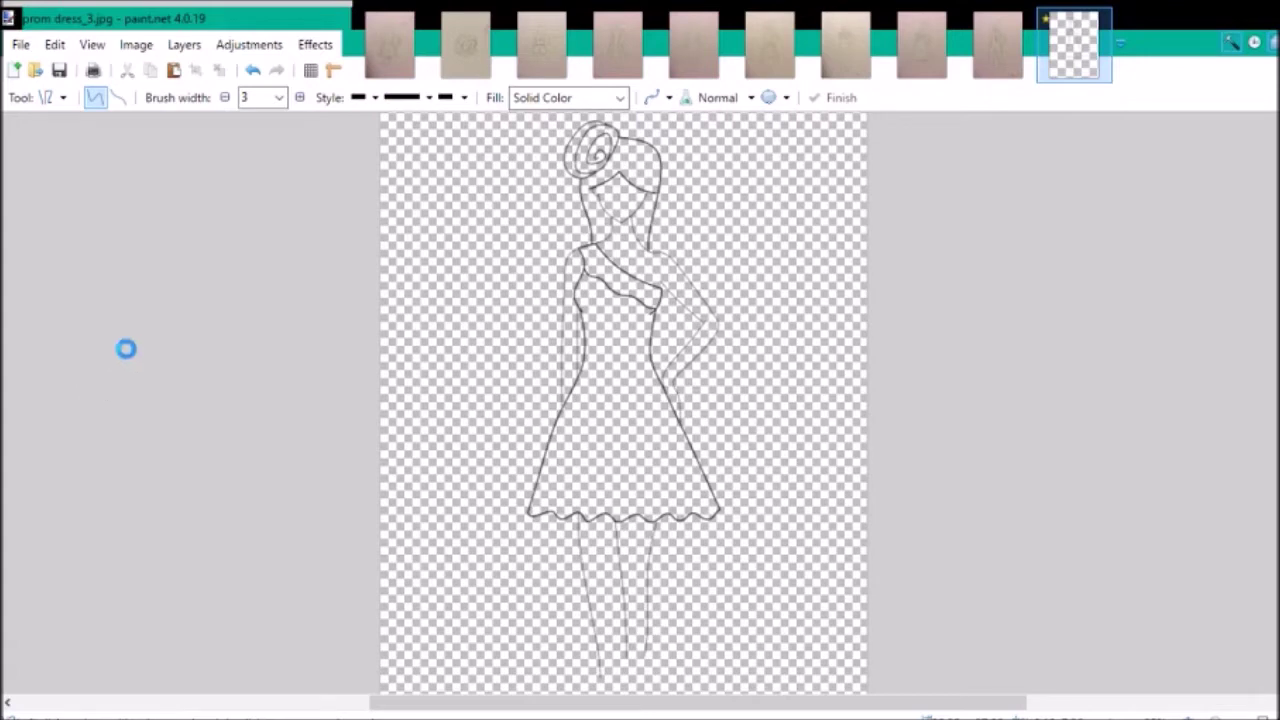
- Select the background area with the Magic Wand and fill it with white behind the line art
{"action": "key", "text": "s"}
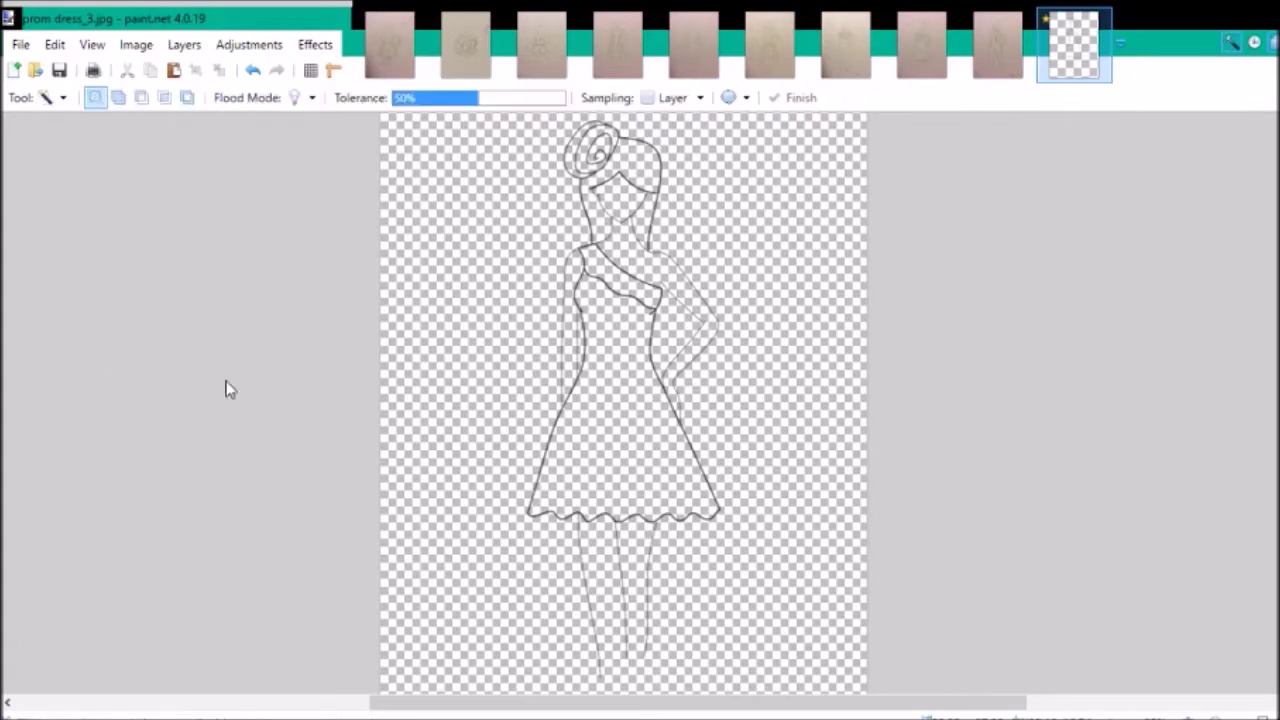
{"action": "key", "text": "ctrl+z"}
{"action": "left_click", "coordinate": [437, 364]}
{"action": "key", "text": "f"}
{"action": "left_click", "coordinate": [841, 362]}
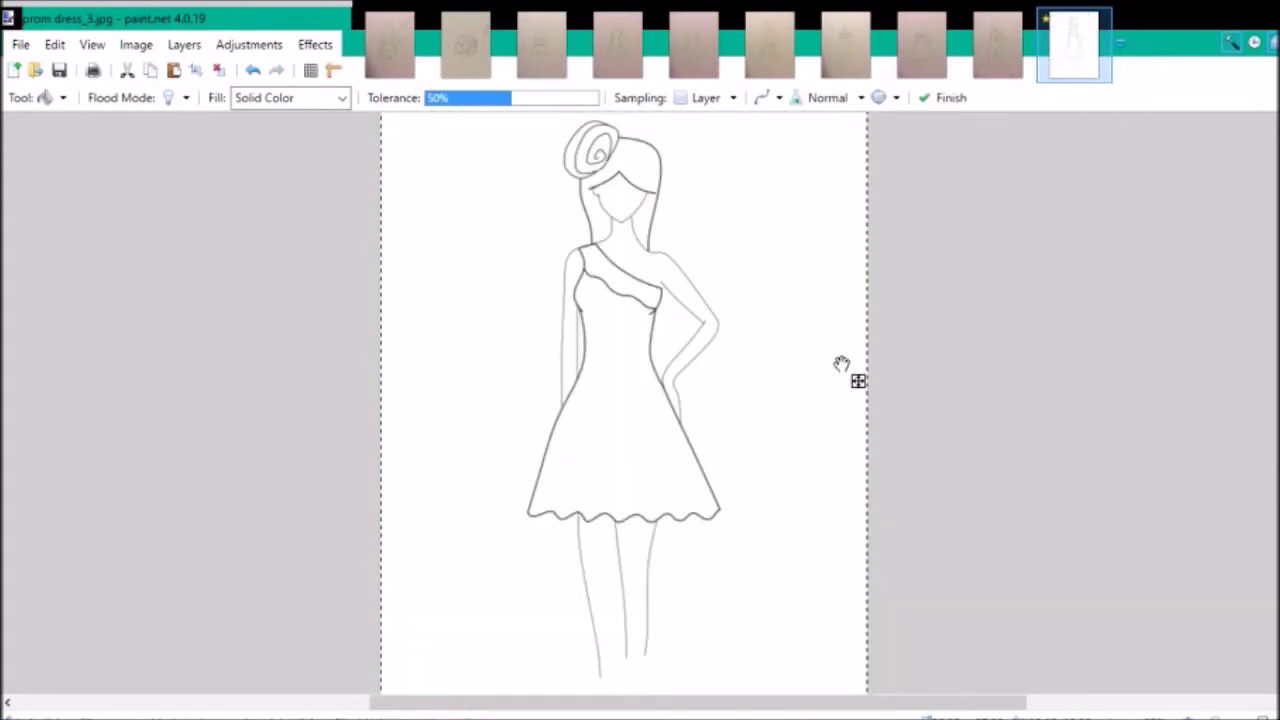
- Clear the background selection and check the face area for gaps with the Magic Wand
{"action": "scroll", "coordinate": [841, 363], "scroll_direction": "up", "scroll_amount": 1}
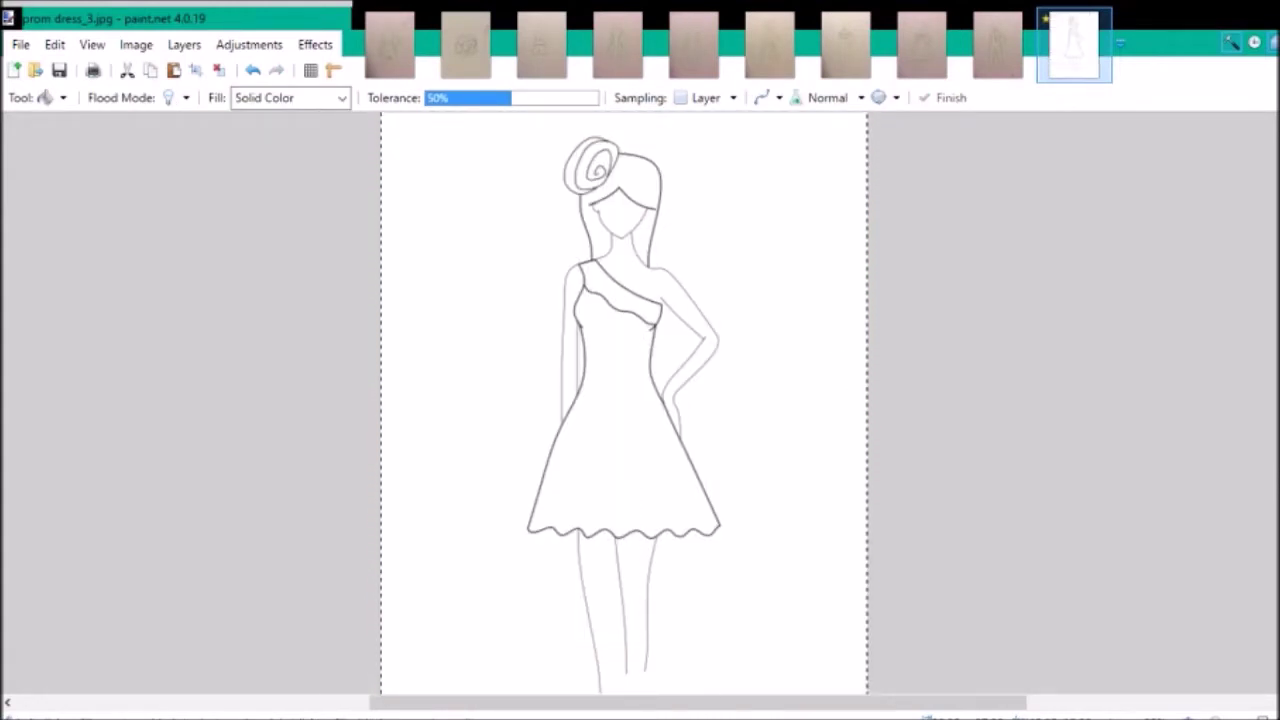
{"action": "key", "text": "ctrl+d"}
{"action": "scroll", "coordinate": [265, 277], "scroll_direction": "down", "scroll_amount": 1}
{"action": "key", "text": "s"}
{"action": "left_click", "coordinate": [640, 187]}
{"action": "key", "text": "ctrl+d"}
- Close the gap between the bent arm's inner line and the bodice's upper corner with a line of brush width 2
{"action": "scroll", "coordinate": [655, 345], "scroll_direction": "up", "scroll_amount": 4, "text": "ctrl"}
{"action": "scroll", "coordinate": [655, 345], "scroll_direction": "down", "scroll_amount": 1, "text": "ctrl"}
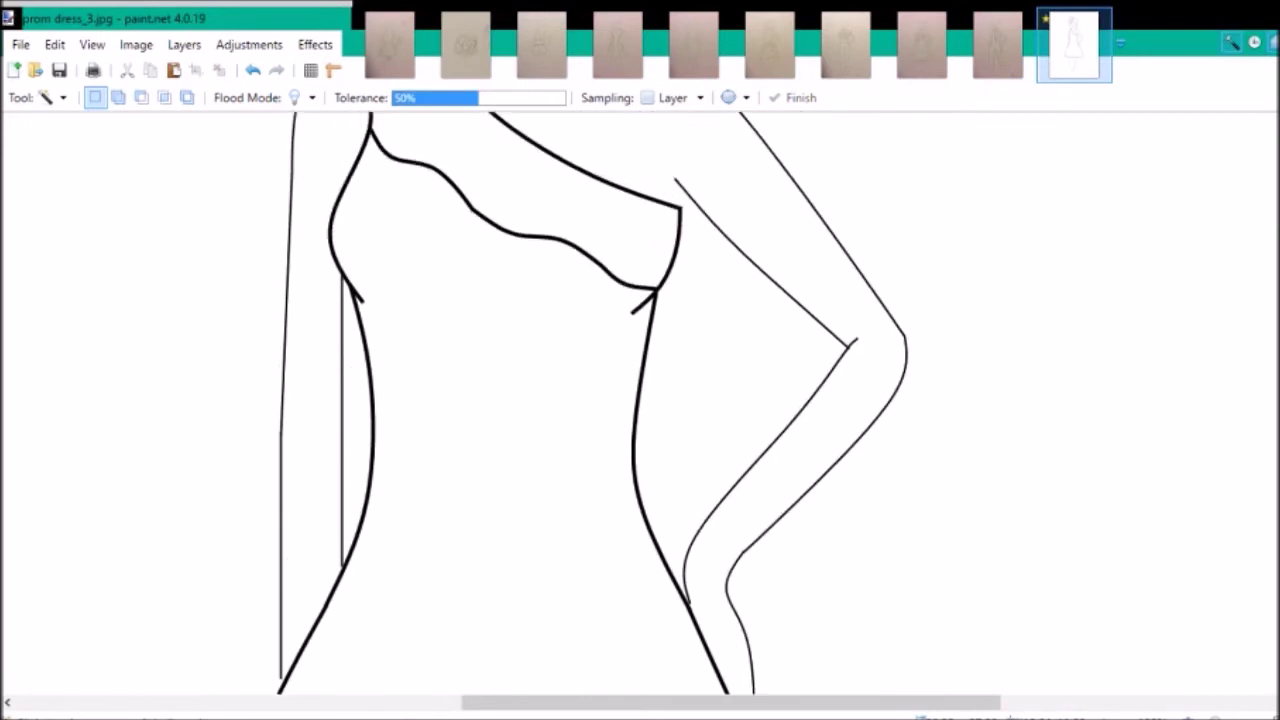
{"action": "key", "text": "o"}
{"action": "left_click", "coordinate": [226, 98]}
{"action": "scroll", "coordinate": [602, 286], "scroll_direction": "up", "scroll_amount": 2, "text": "ctrl"}
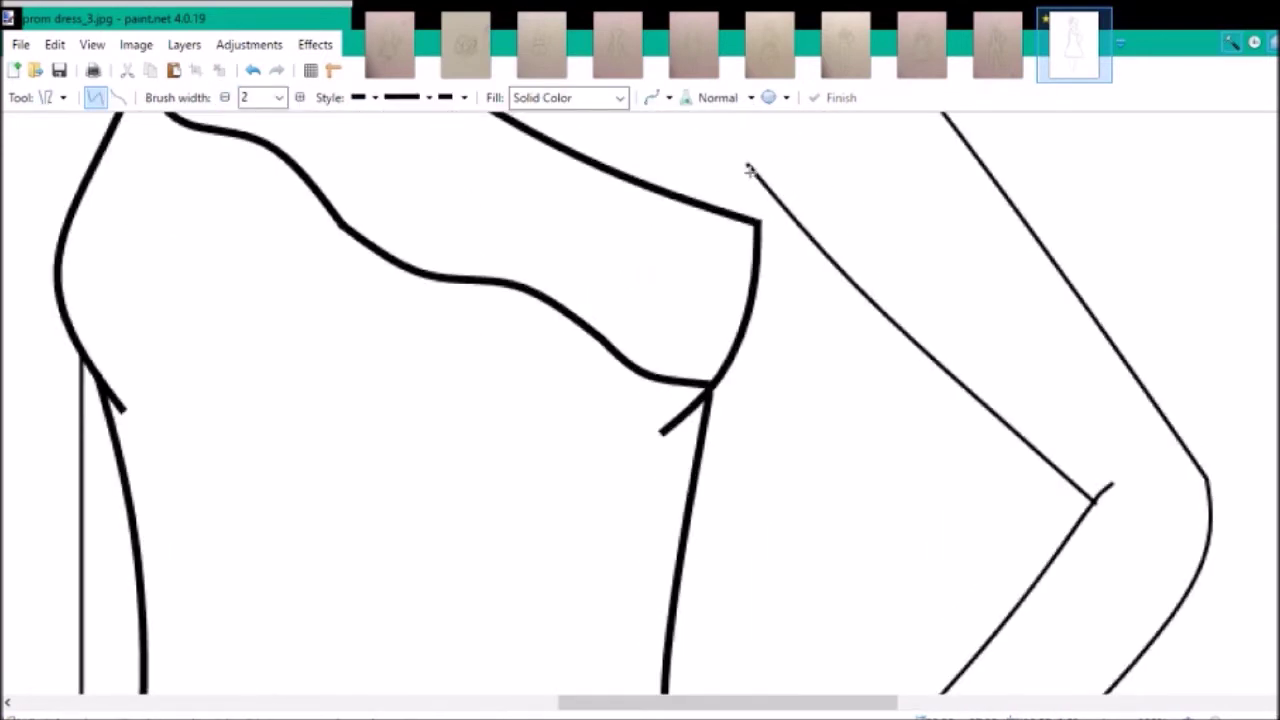
{"action": "scroll", "coordinate": [783, 338], "scroll_direction": "down", "scroll_amount": 3, "text": "ctrl"}
{"action": "scroll", "coordinate": [779, 333], "scroll_direction": "up", "scroll_amount": 1, "text": "ctrl"}
- Close the gap between the lower end of the hanging arm's outer line and the skirt's edge
{"action": "scroll", "coordinate": [1250, 415], "scroll_direction": "down", "scroll_amount": 3}
{"action": "scroll", "coordinate": [288, 422], "scroll_direction": "up", "scroll_amount": 2, "text": "ctrl"}
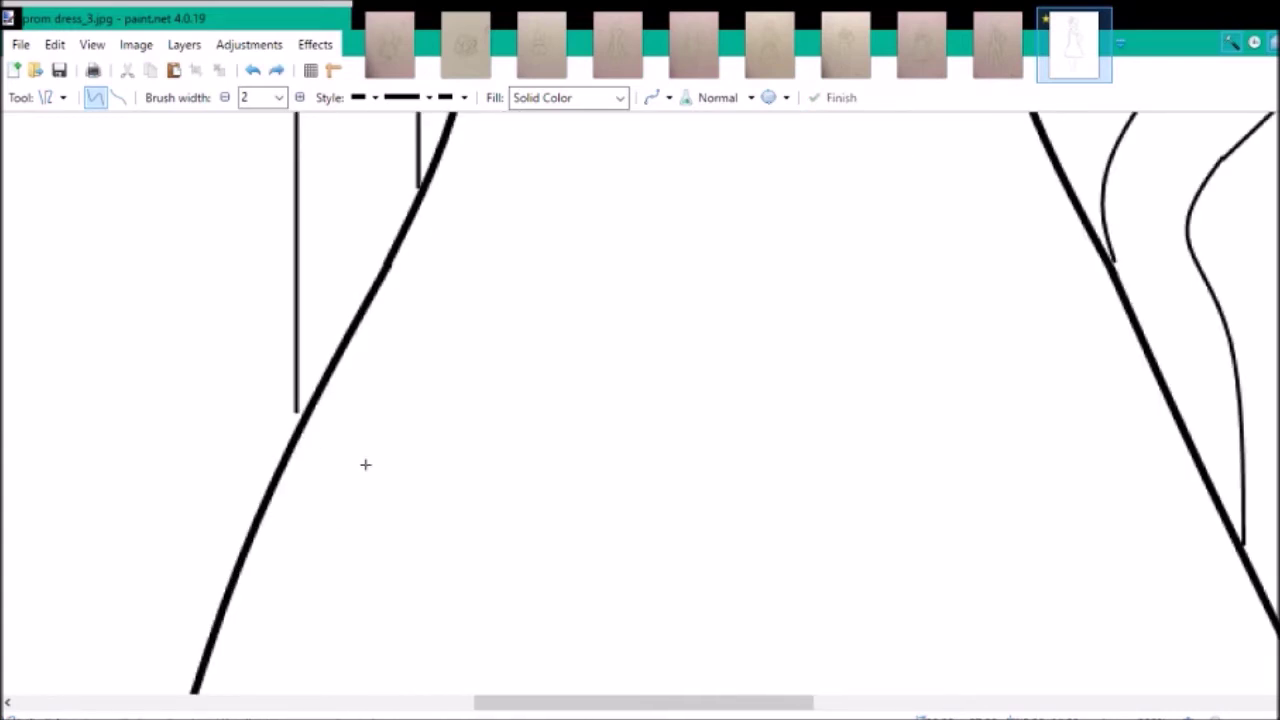
{"action": "scroll", "coordinate": [365, 464], "scroll_direction": "up", "scroll_amount": 1, "text": "ctrl"}
{"action": "scroll", "coordinate": [329, 350], "scroll_direction": "left", "scroll_amount": 1}
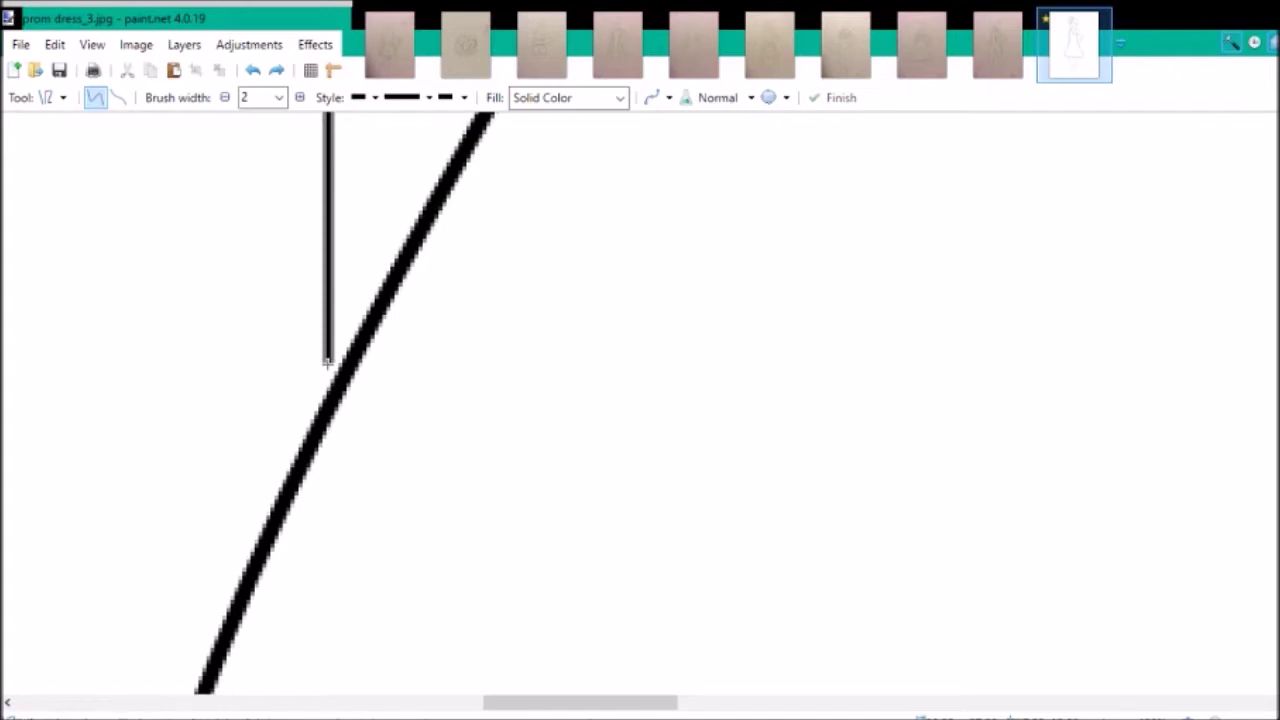
{"action": "key", "text": "Return"}
{"action": "scroll", "coordinate": [328, 441], "scroll_direction": "down", "scroll_amount": 4, "text": "ctrl"}
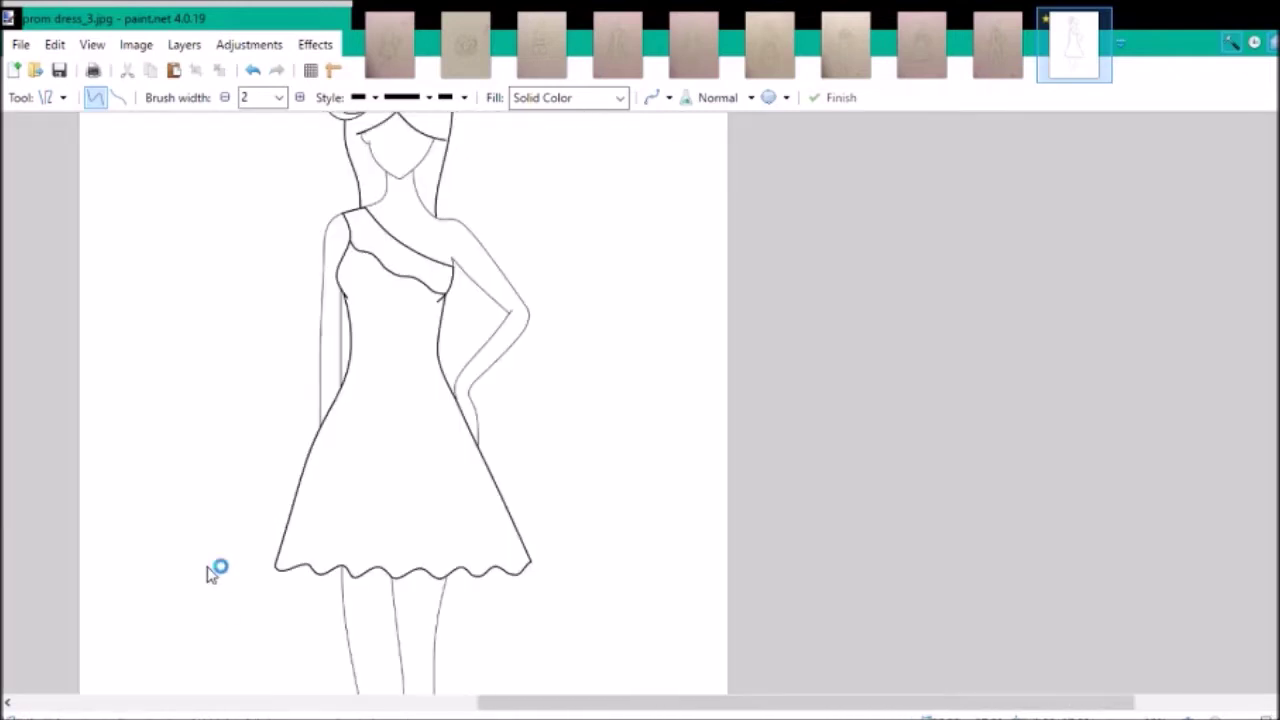
- Fill the face, neck, shoulder and both arms with a light peach skin tone
{"action": "key", "text": "f"}
{"action": "mouse_move", "coordinate": [403, 220]}
{"action": "left_mouse_down"}
{"action": "mouse_move", "coordinate": [417, 171]}
{"action": "mouse_move", "coordinate": [349, 263]}
{"action": "mouse_move", "coordinate": [413, 165]}
{"action": "left_mouse_up"}
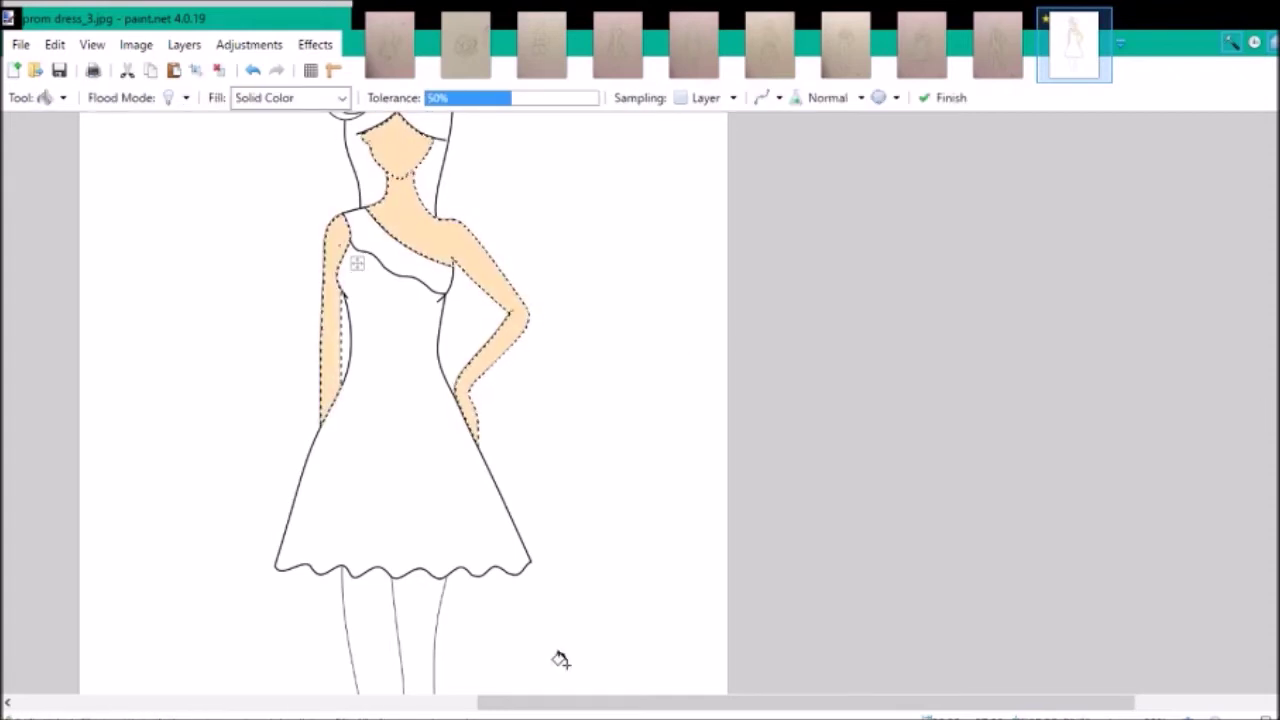
{"action": "scroll", "coordinate": [477, 266], "scroll_direction": "left", "scroll_amount": 2}
{"action": "key", "text": "Return"}
- Draw peach lines of width 2 joining the lower ends of the three leg lines to close off both legs
{"action": "scroll", "coordinate": [506, 677], "scroll_direction": "down", "scroll_amount": 3}
{"action": "scroll", "coordinate": [506, 677], "scroll_direction": "up", "scroll_amount": 2, "text": "ctrl"}
{"action": "scroll", "coordinate": [500, 591], "scroll_direction": "down", "scroll_amount": 2}
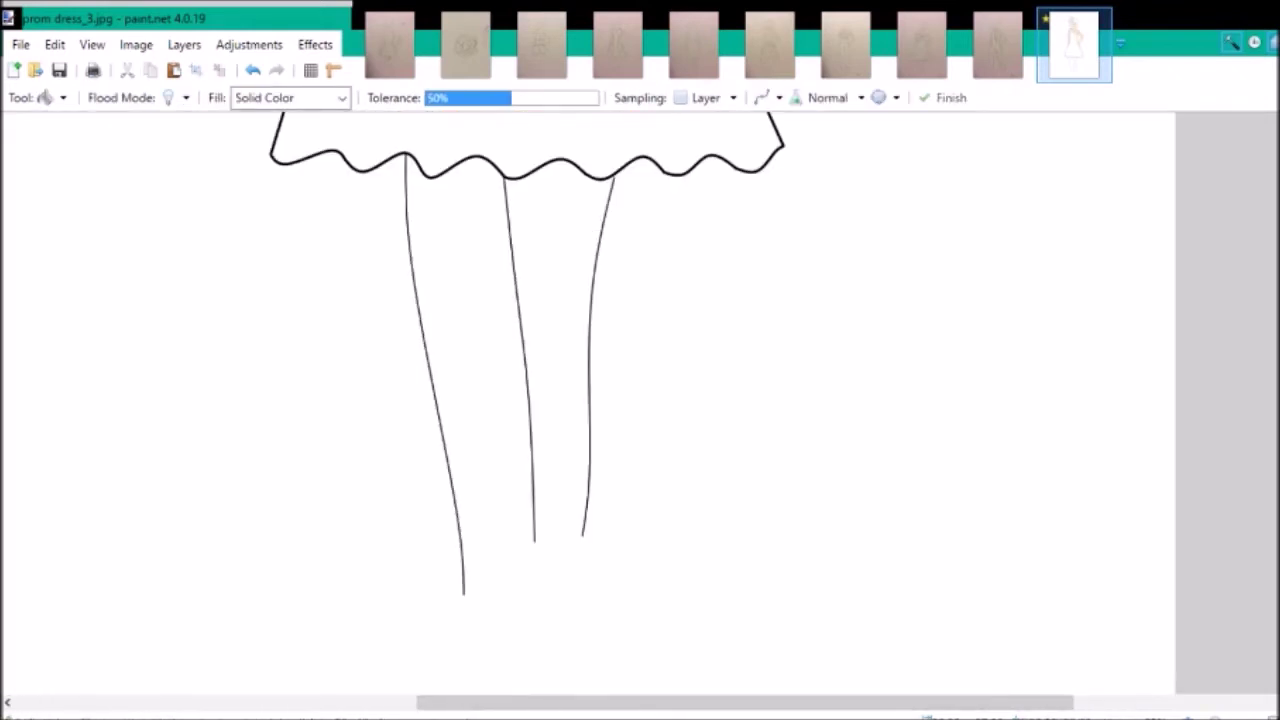
{"action": "key", "text": "o"}
{"action": "scroll", "coordinate": [500, 591], "scroll_direction": "up", "scroll_amount": 2}
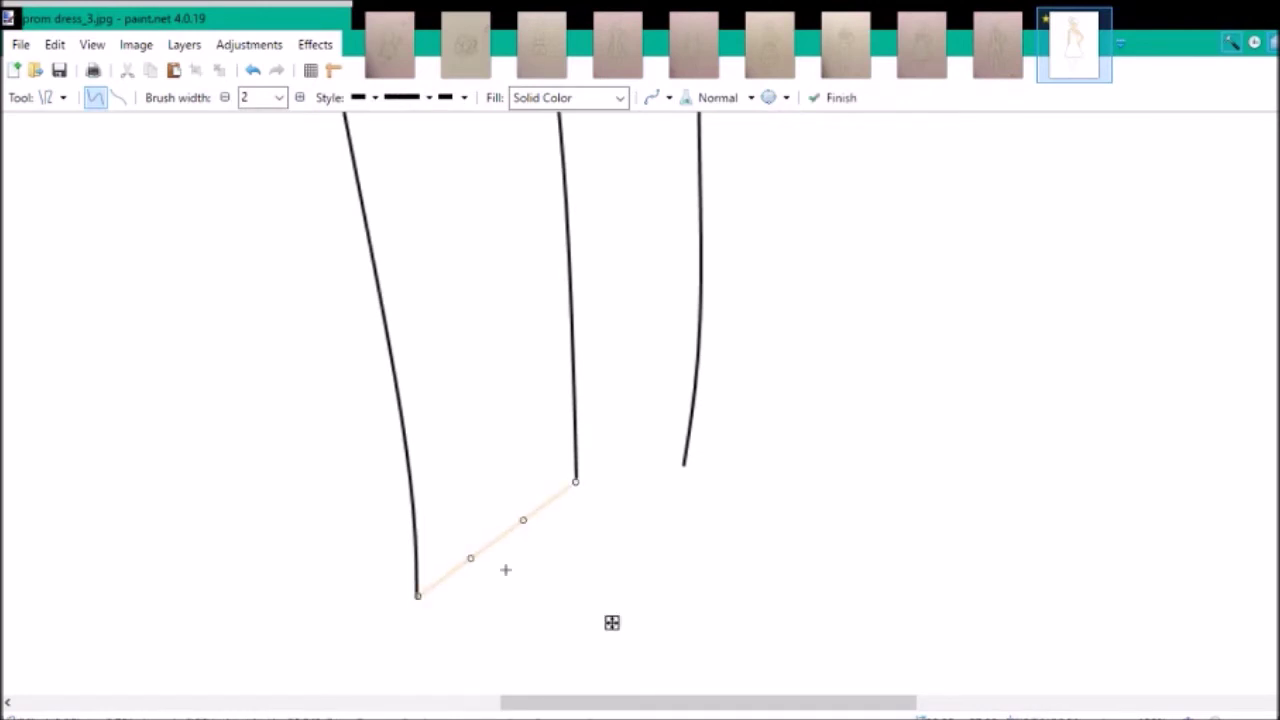
{"action": "scroll", "coordinate": [505, 569], "scroll_direction": "up", "scroll_amount": 3, "text": "ctrl"}
{"action": "left_click_drag", "start_coordinate": [696, 337], "coordinate": [986, 297]}
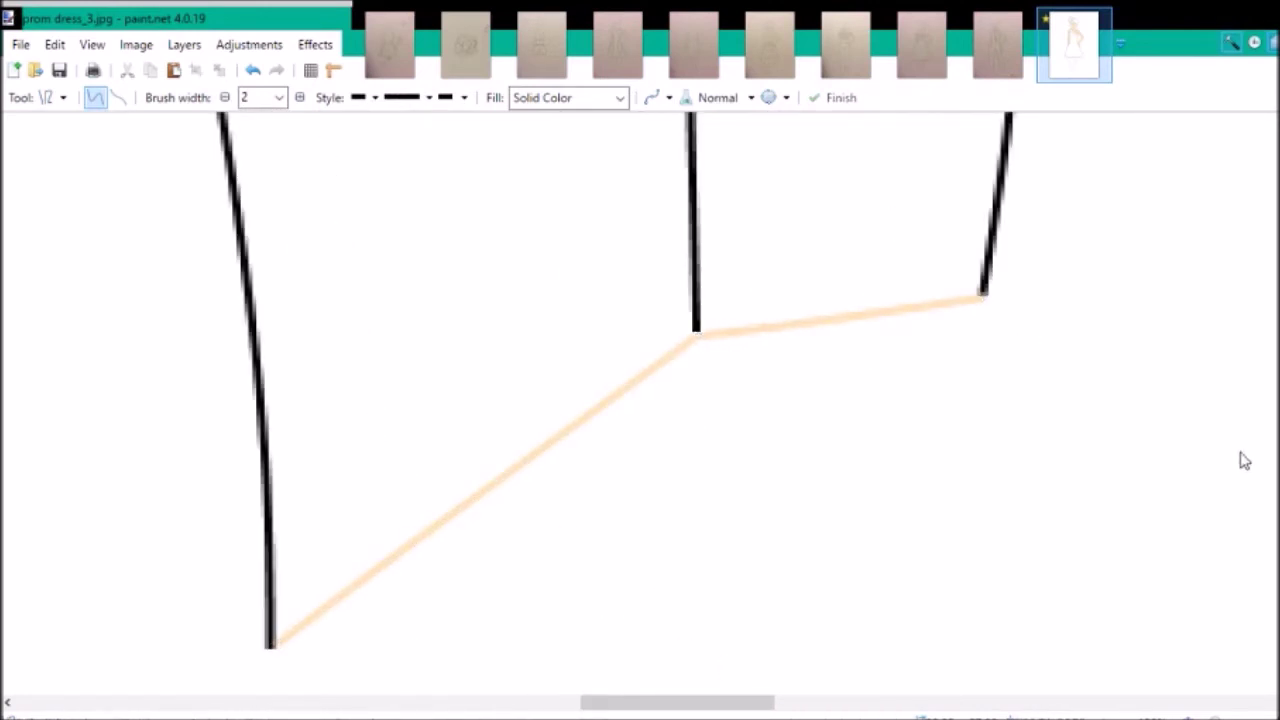
- Try to select the area inside the right leg with the Magic Wand
{"action": "key", "text": "s"}
{"action": "left_click", "coordinate": [849, 214]}
{"action": "scroll", "coordinate": [846, 331], "scroll_direction": "up", "scroll_amount": 3, "text": "ctrl"}
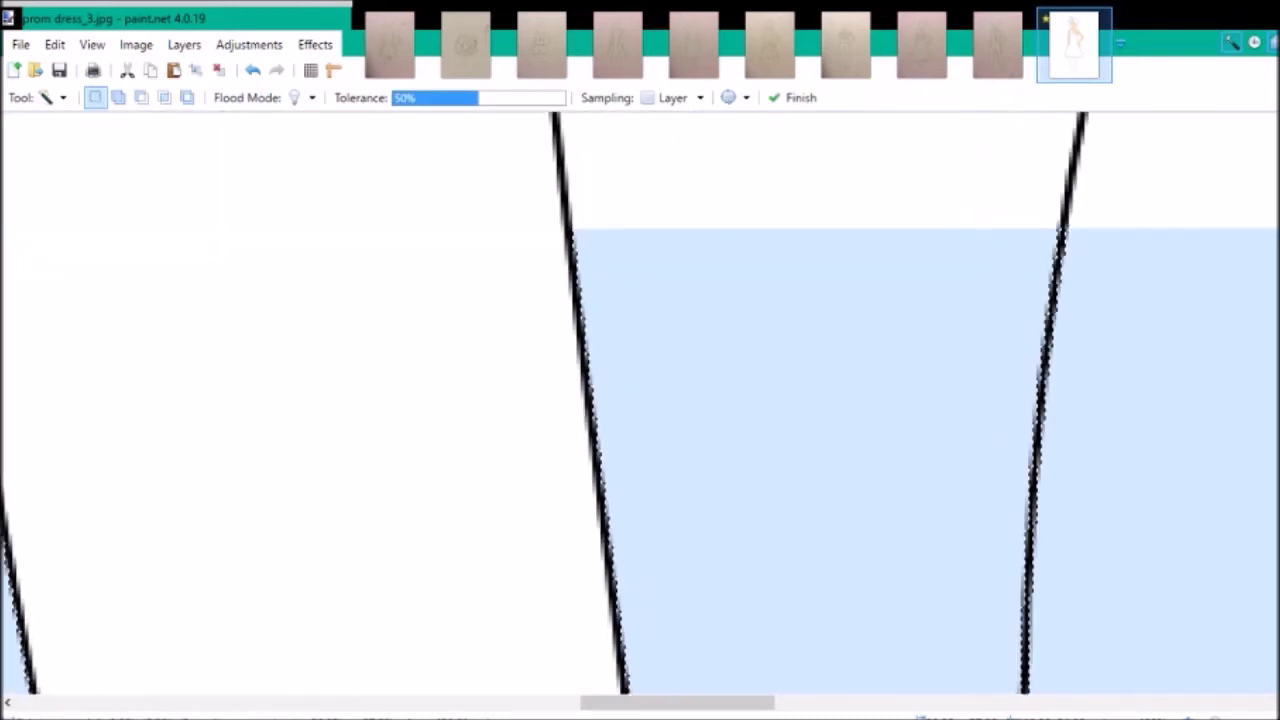
{"action": "scroll", "coordinate": [640, 400], "scroll_direction": "down", "scroll_amount": 2, "text": "ctrl"}
{"action": "key", "text": "ctrl+z"}
- Close the gap between the rightmost leg line and the skirt hem, and fill both legs with the peach skin tone
{"action": "key", "text": "o"}
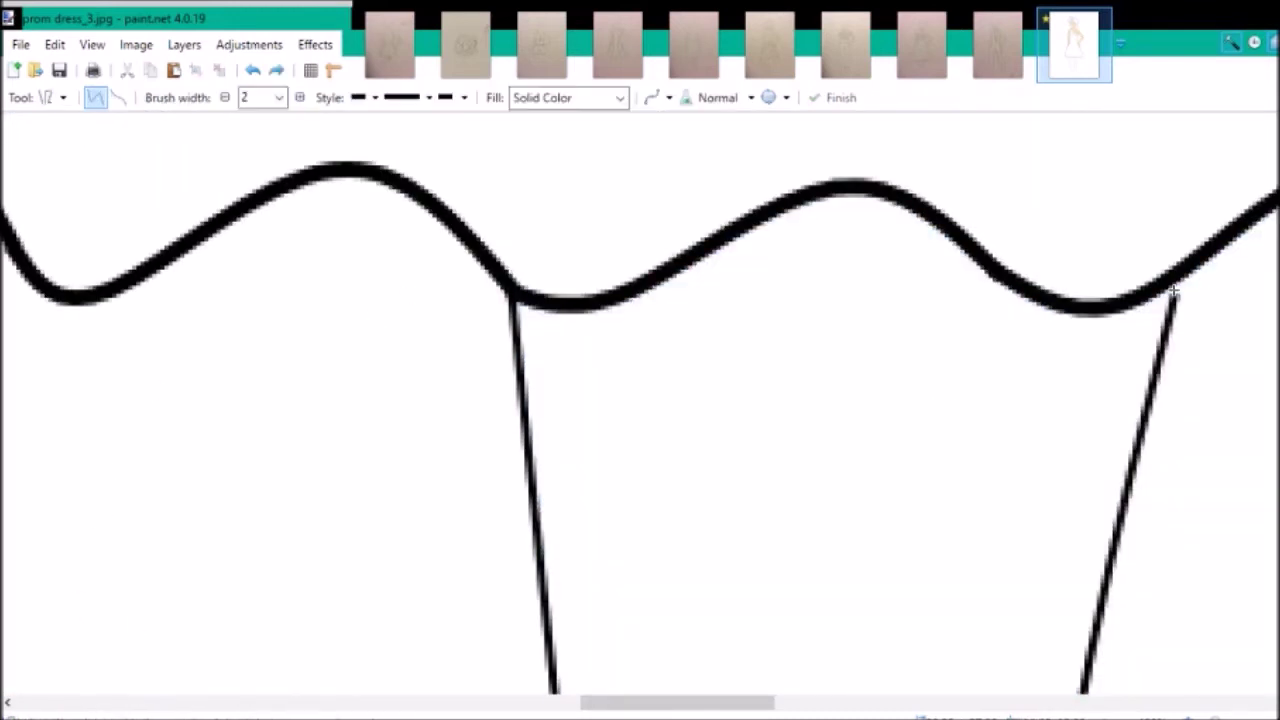
{"action": "scroll", "coordinate": [1180, 280], "scroll_direction": "down", "scroll_amount": 3, "text": "ctrl"}
{"action": "key", "text": "s"}
{"action": "left_click", "coordinate": [771, 406]}
{"action": "left_click", "coordinate": [676, 420], "text": "ctrl"}
{"action": "key", "text": "ctrl+z"}
{"action": "left_click", "coordinate": [688, 450], "text": "ctrl"}
{"action": "key", "text": "f"}
{"action": "left_click", "coordinate": [686, 371]}
{"action": "key", "text": "ctrl+d"}
- Fill the main body of the dress, below the wavy shoulder band, with light green
{"action": "scroll", "coordinate": [1266, 383], "scroll_direction": "up", "scroll_amount": 5}
{"action": "key", "text": "s"}
{"action": "left_click", "coordinate": [823, 234]}
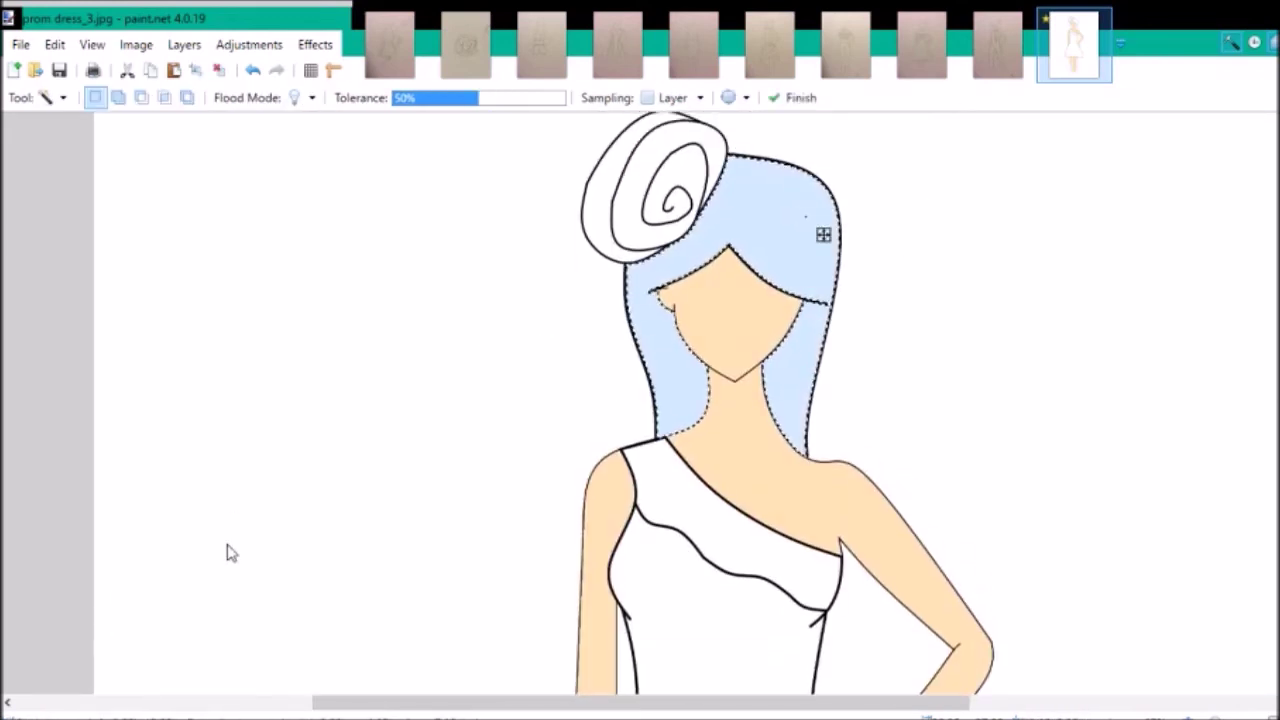
{"action": "left_click", "coordinate": [778, 568]}
{"action": "key", "text": "f"}
{"action": "key", "text": "ctrl+d"}
{"action": "left_click", "coordinate": [771, 606]}
- Select the dress's wavy one-shoulder band and fill it with a slightly deeper green
{"action": "key", "text": "s"}
{"action": "left_click", "coordinate": [731, 537]}
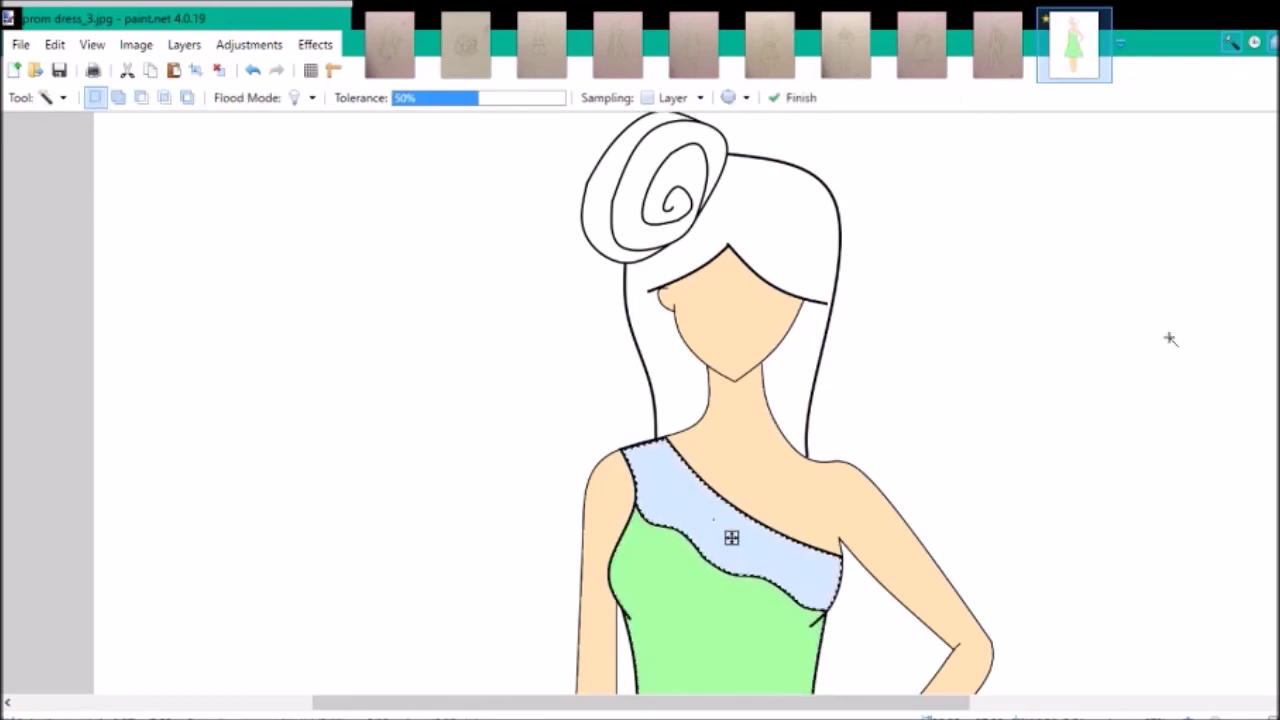
{"action": "key", "text": "f"}
{"action": "left_click", "coordinate": [718, 517]}
{"action": "key", "text": "ctrl+d"}
- Select all loops of the spiral bun and fill them with the same green as the shoulder band
{"action": "key", "text": "s"}
{"action": "left_click", "coordinate": [666, 194]}
{"action": "left_click", "coordinate": [600, 207], "text": "ctrl"}
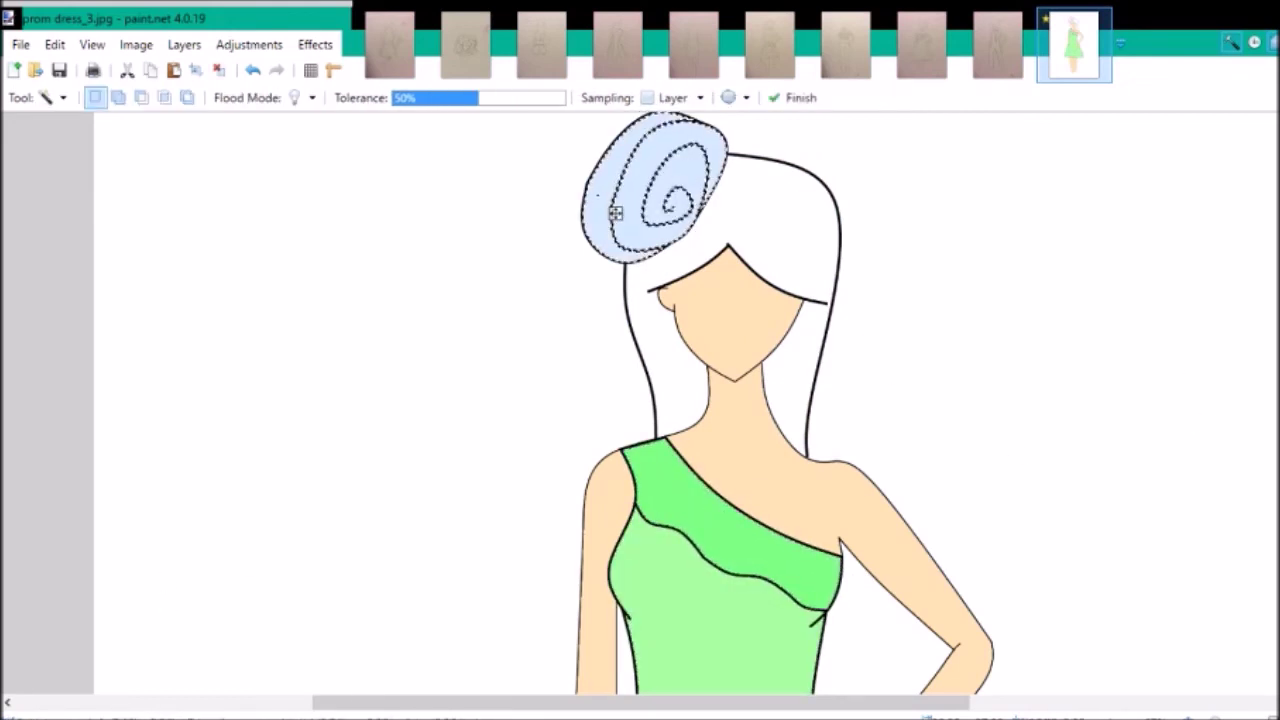
{"action": "key", "text": "f"}
{"action": "left_click", "coordinate": [625, 205]}
{"action": "left_click", "coordinate": [590, 205]}
{"action": "key", "text": "ctrl+d"}
- Select the hair, including both side strands, and fill it with brown
{"action": "key", "text": "s"}
{"action": "left_click", "coordinate": [798, 250]}
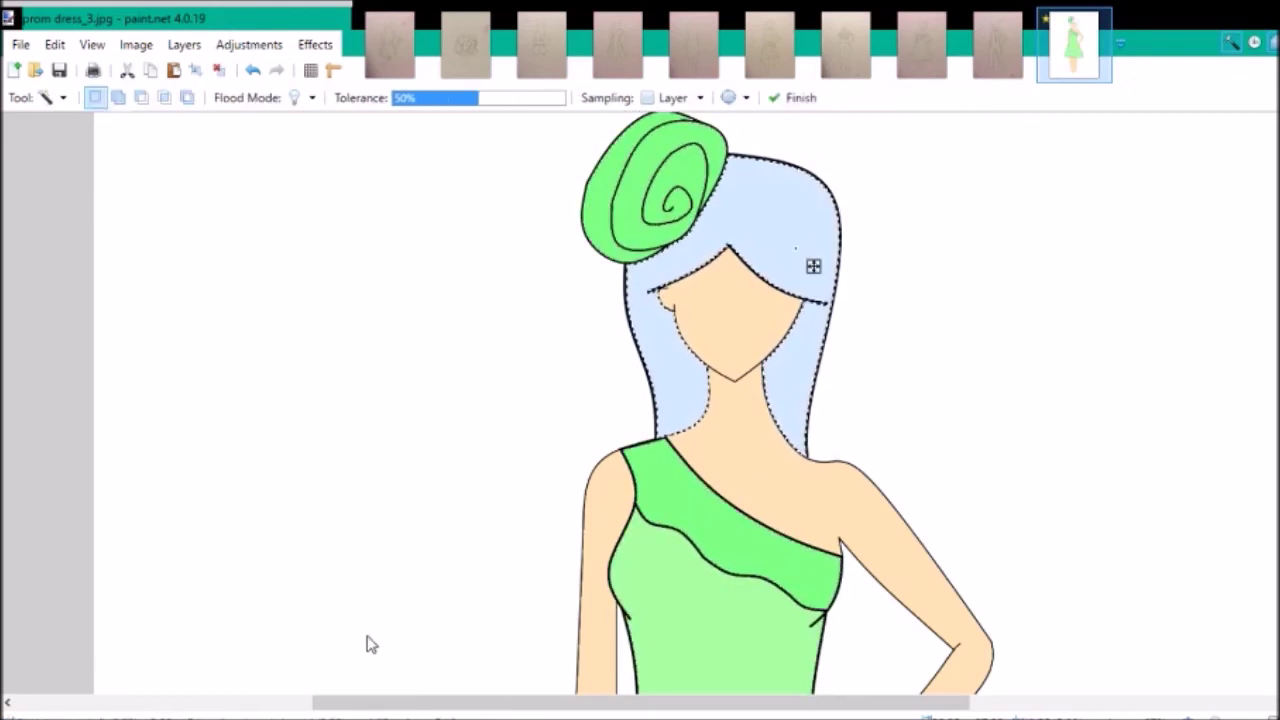
{"action": "key", "text": "f"}
{"action": "left_click", "coordinate": [772, 256]}
{"action": "key", "text": "ctrl+d"}
- Fill the background around the figure with a pale lavender
{"action": "key", "text": "ctrl+b"}
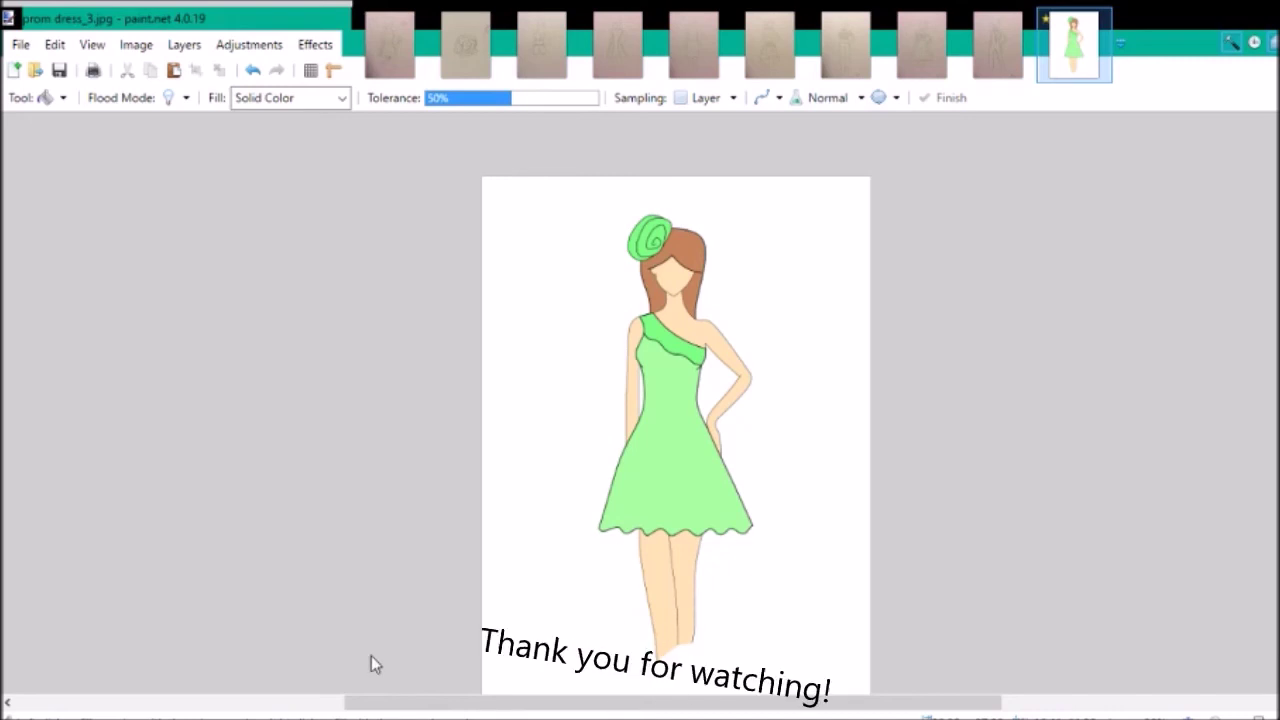
{"action": "key", "text": "s"}
{"action": "key", "text": "ctrl+a"}
{"action": "key", "text": "f"}
{"action": "left_click", "coordinate": [797, 289]}
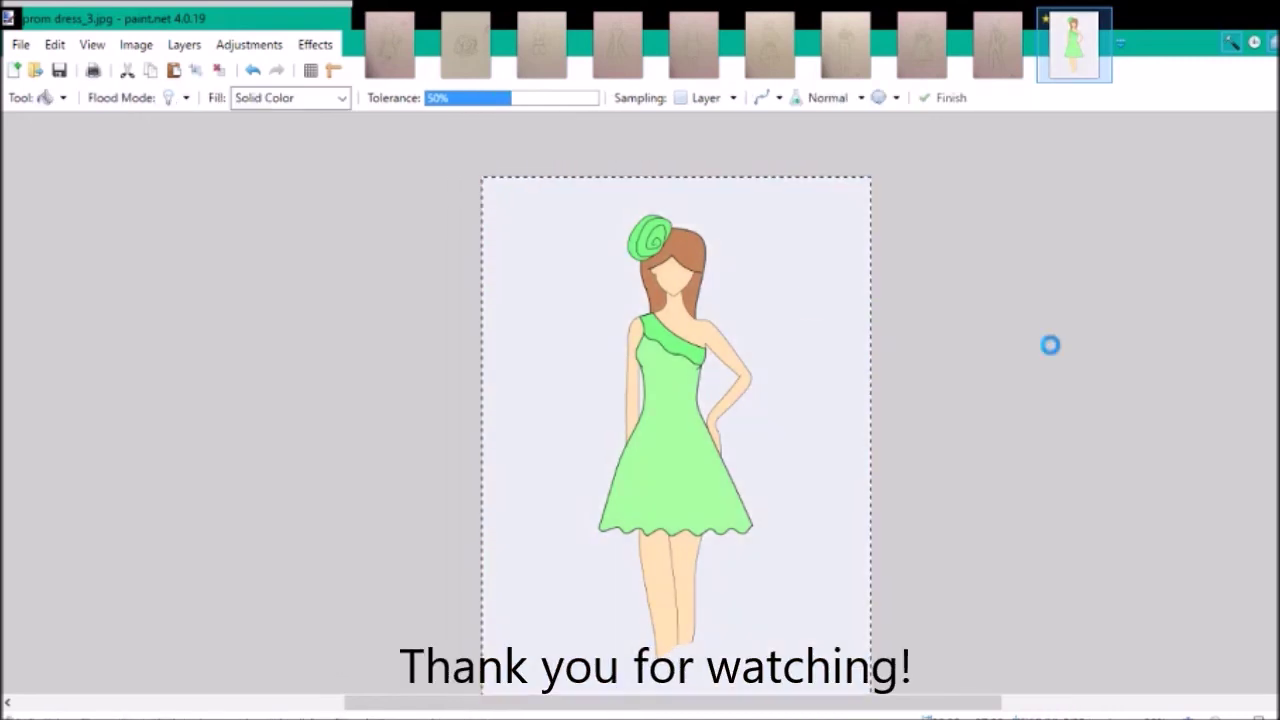